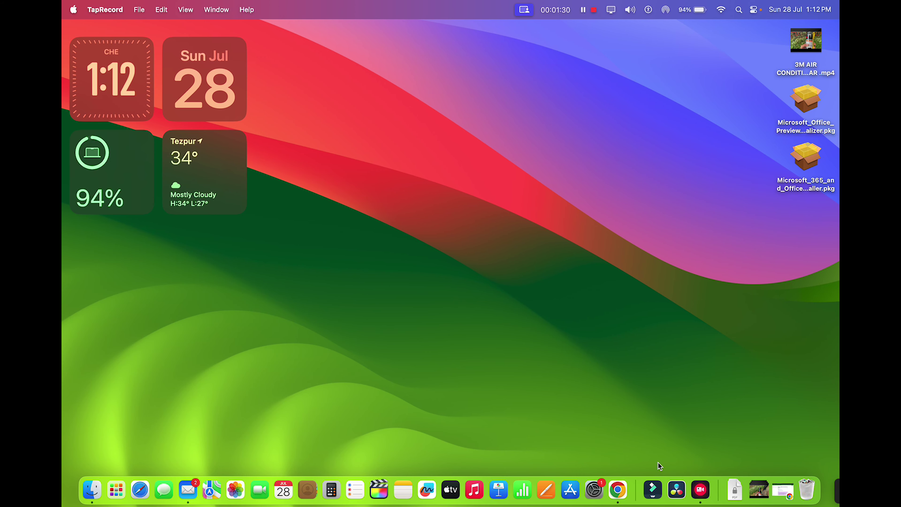
Step: Switch to Chrome and examine the Office LTSC 2024 preview announcement, the Mac preview overview article and the search results on LTSC
click(617, 489)
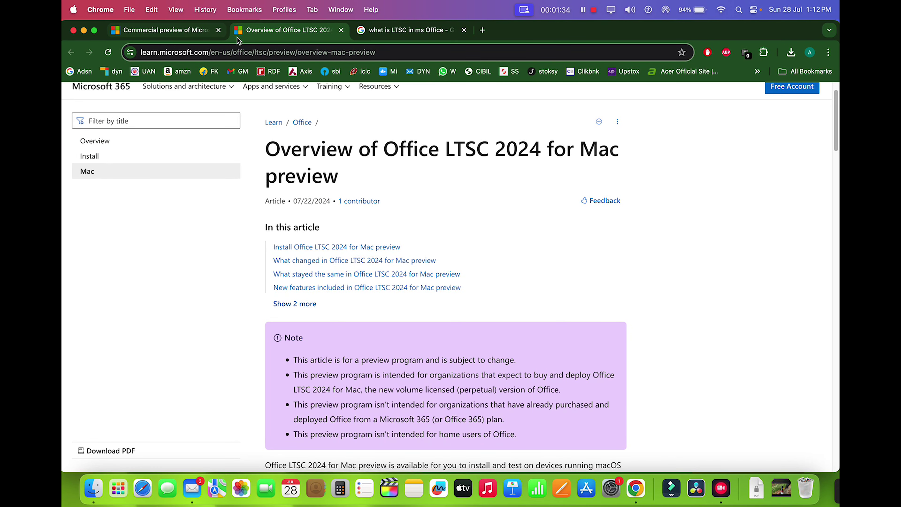
click(159, 31)
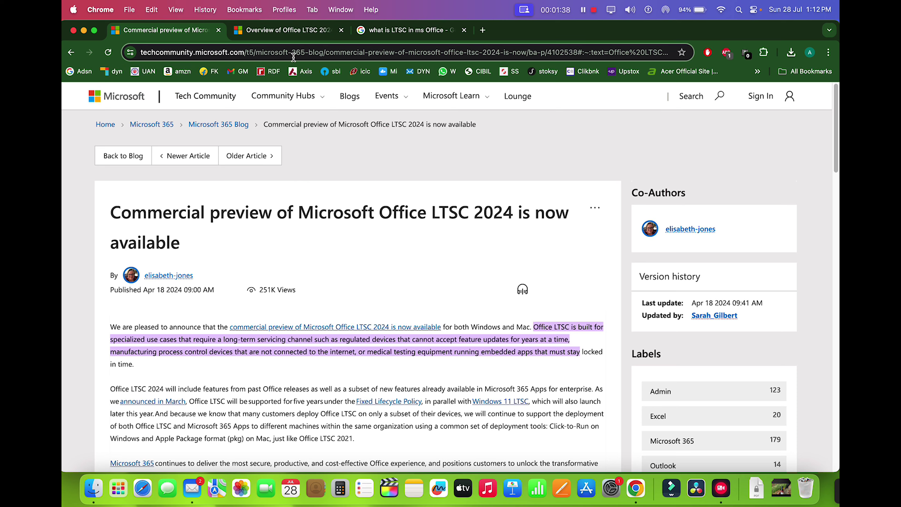
click(292, 33)
scroll(427, 203, down, 3)
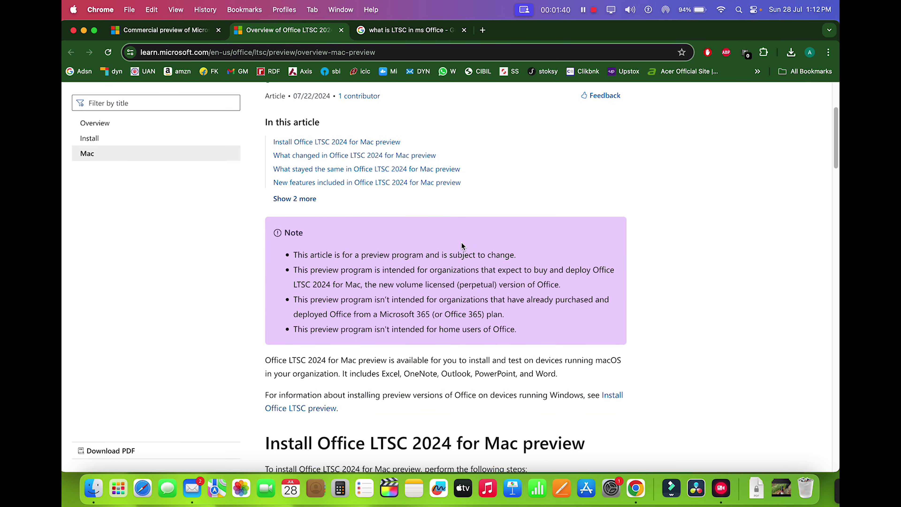
scroll(461, 245, up, 5)
scroll(461, 245, down, 15)
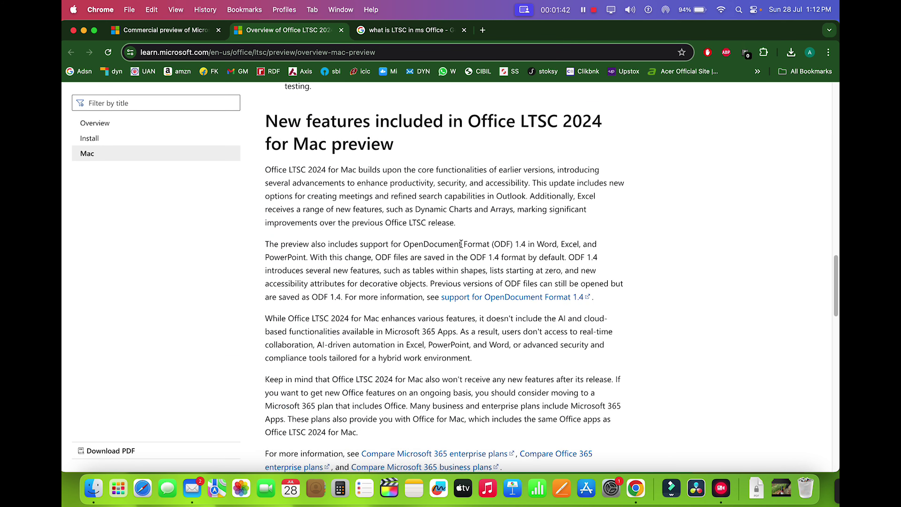
scroll(461, 243, down, 15)
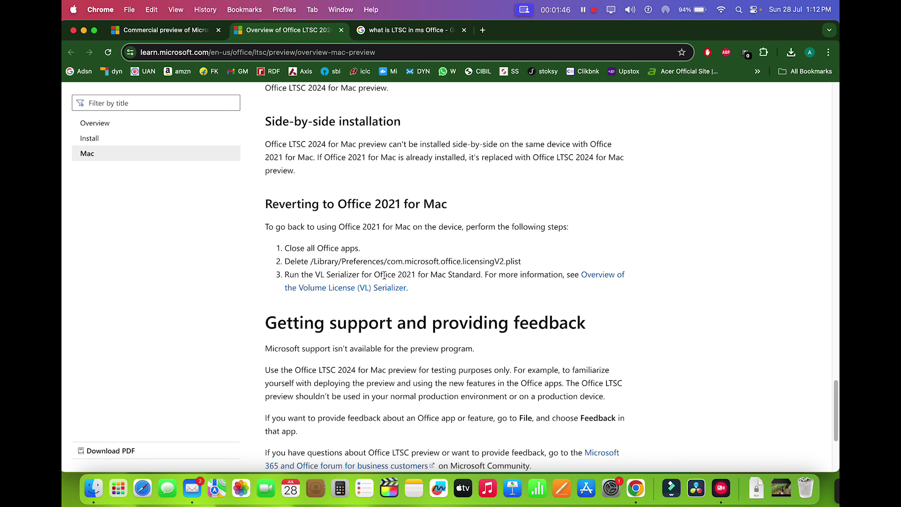
scroll(424, 276, down, 5)
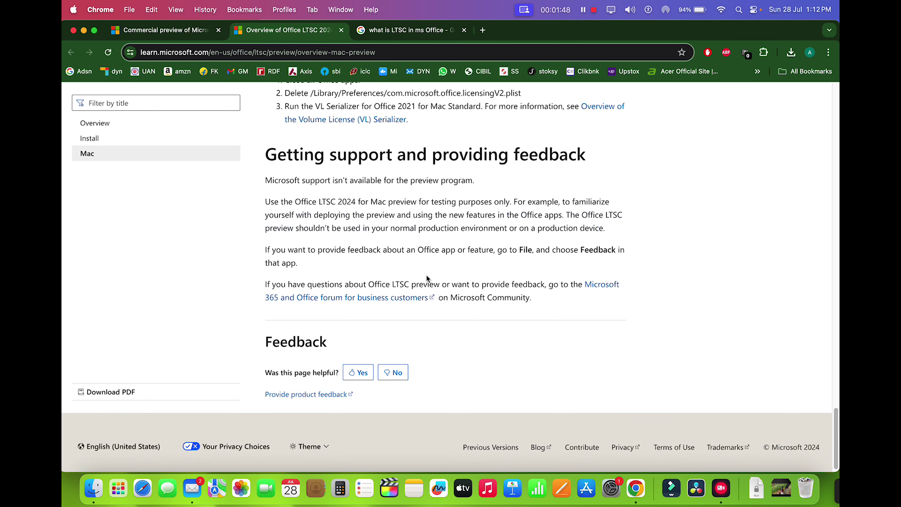
scroll(447, 273, up, 15)
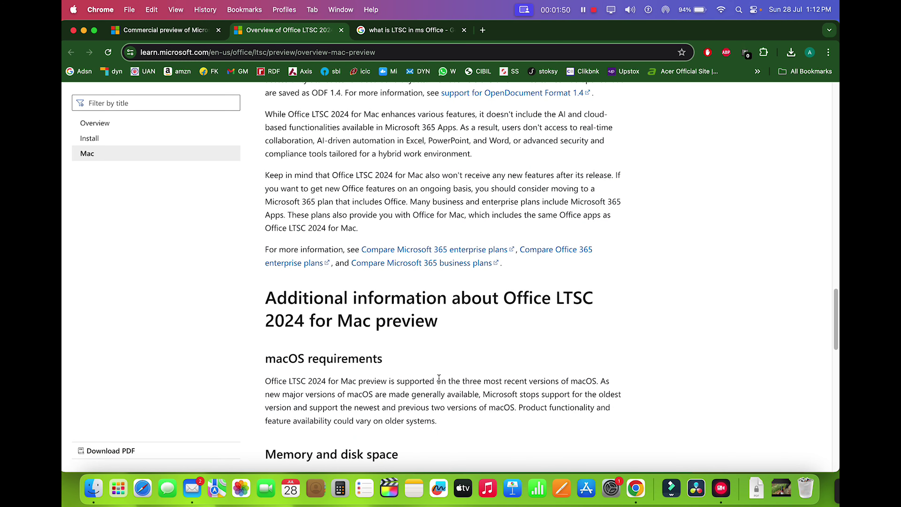
scroll(446, 253, down, 1)
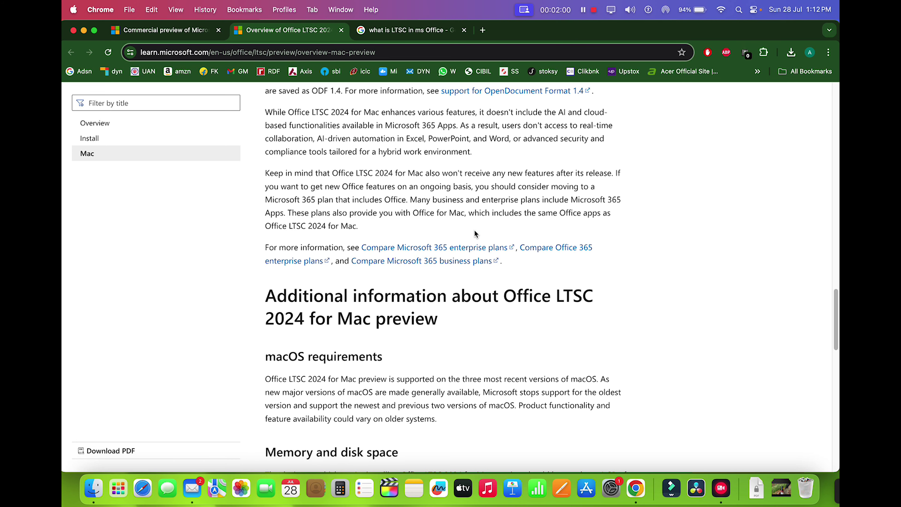
scroll(474, 230, down, 1)
scroll(475, 230, up, 6)
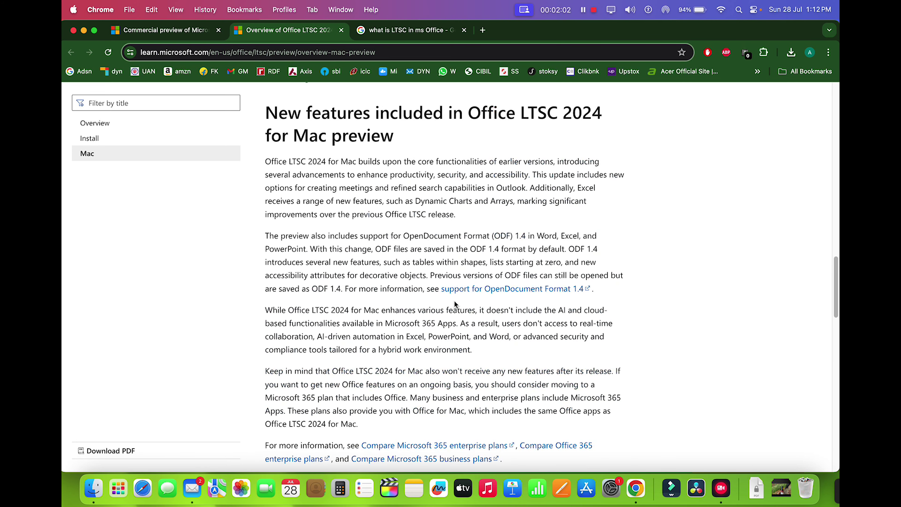
scroll(485, 292, up, 1)
scroll(443, 289, up, 15)
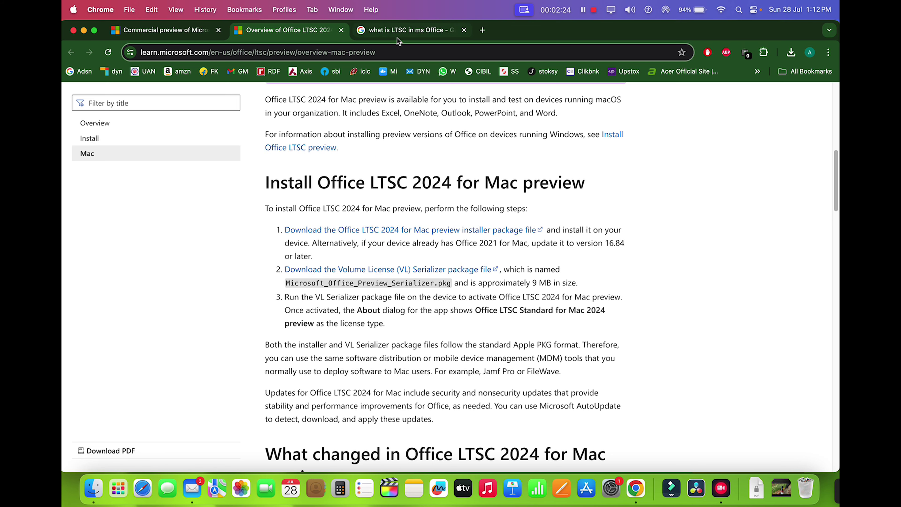
click(396, 36)
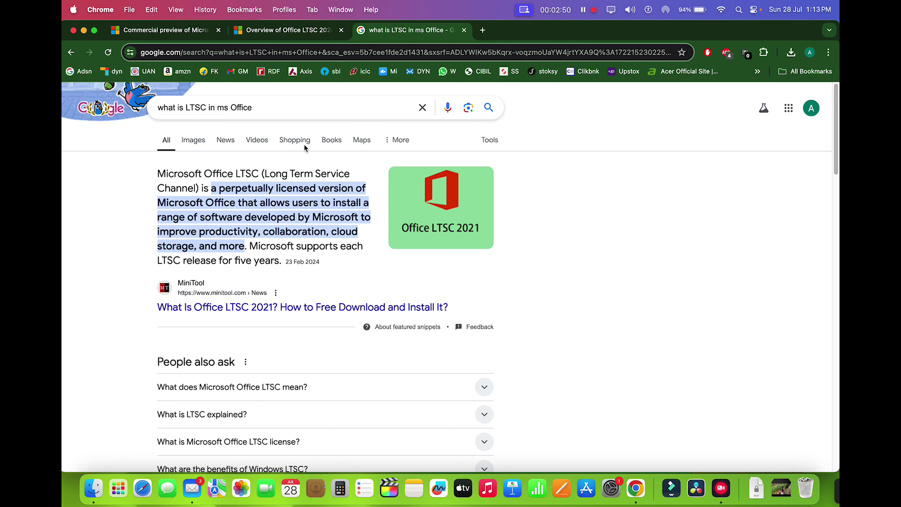
click(84, 29)
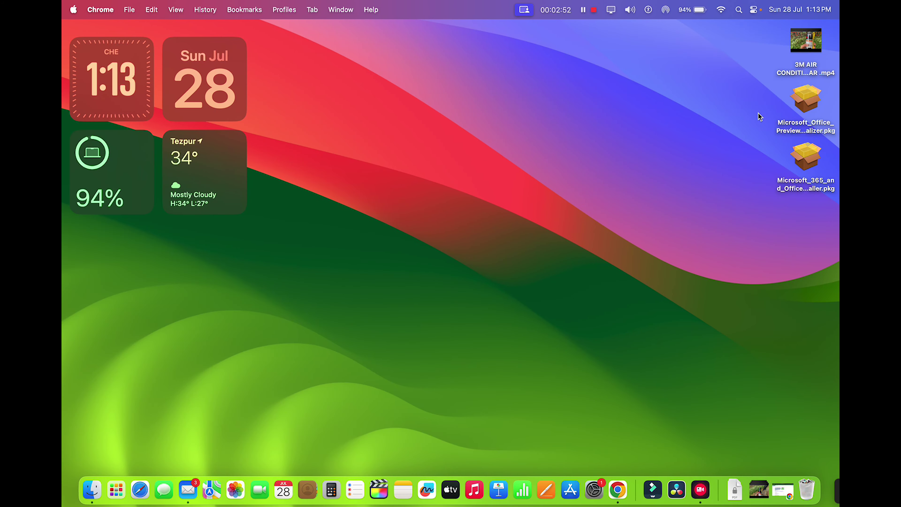
Step: Move both Microsoft packages to the middle of the desktop, with the Microsoft 365 and Office installer above the Preview Serializer
drag(805, 101, 500, 124)
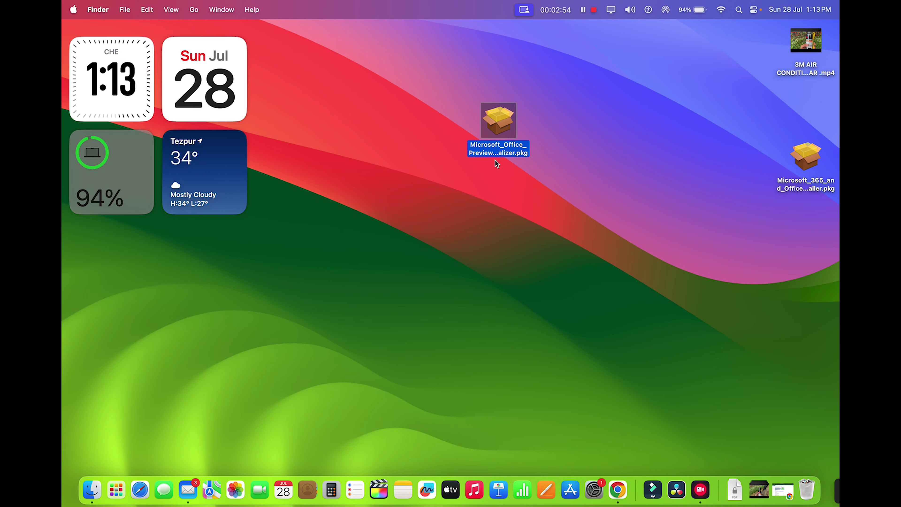
drag(815, 168, 562, 208)
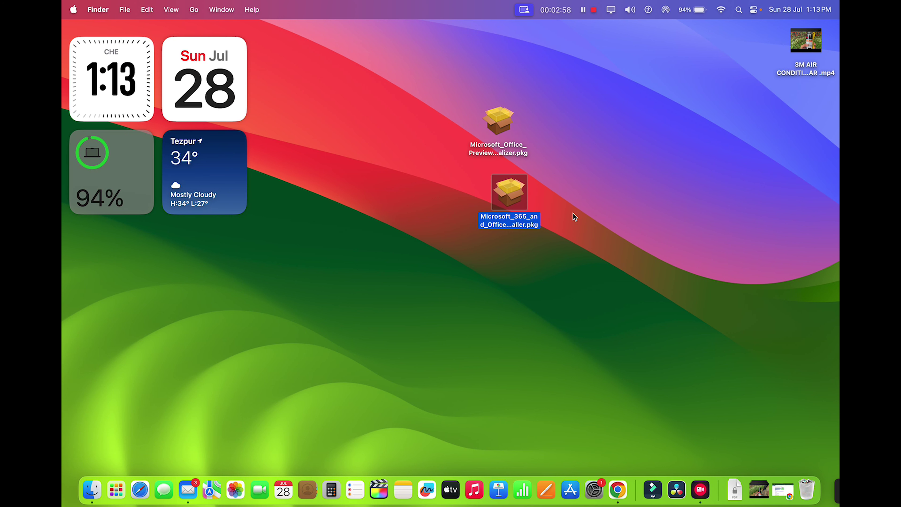
click(503, 127)
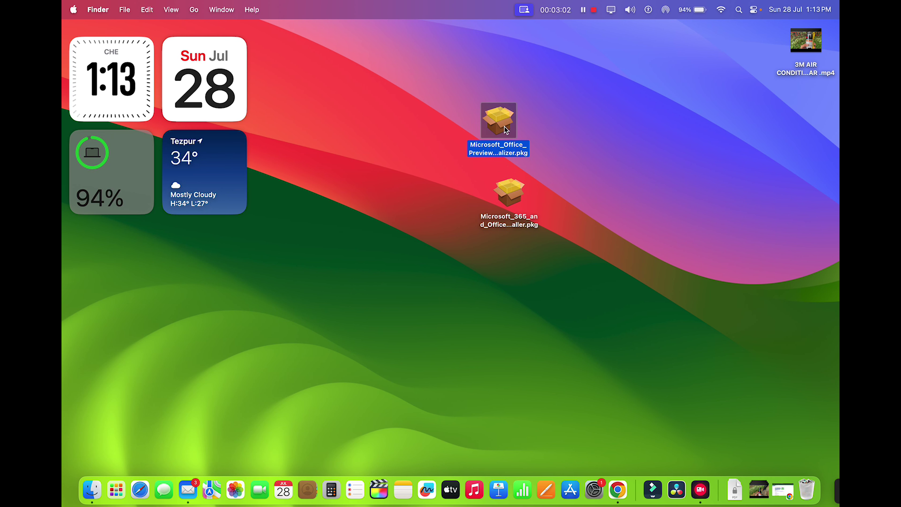
drag(504, 129, 496, 269)
drag(508, 205, 480, 145)
drag(484, 270, 460, 226)
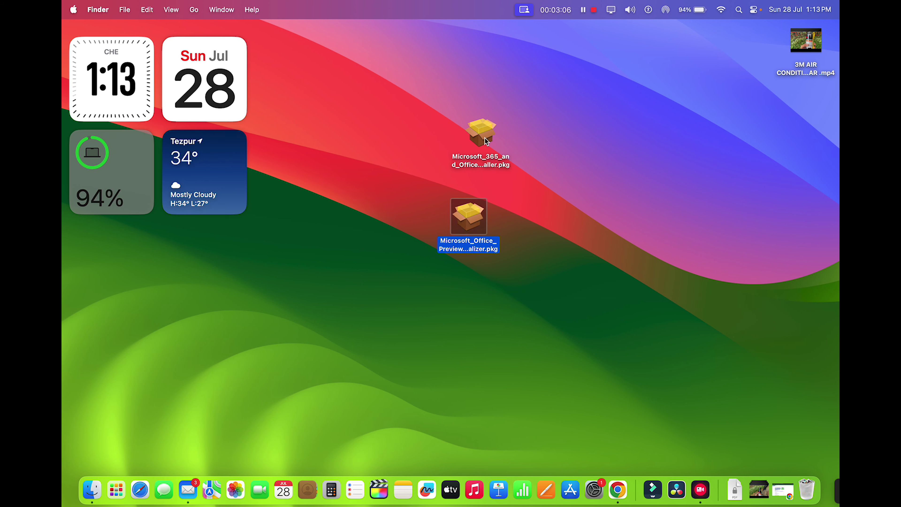
Step: Open the Microsoft 365 and Office installer package and agree to its software licence terms
right_click(484, 127)
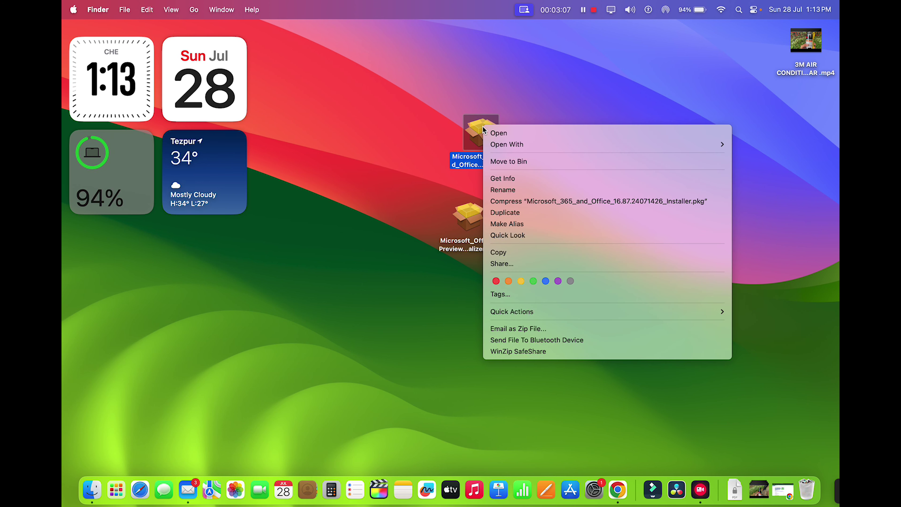
click(501, 132)
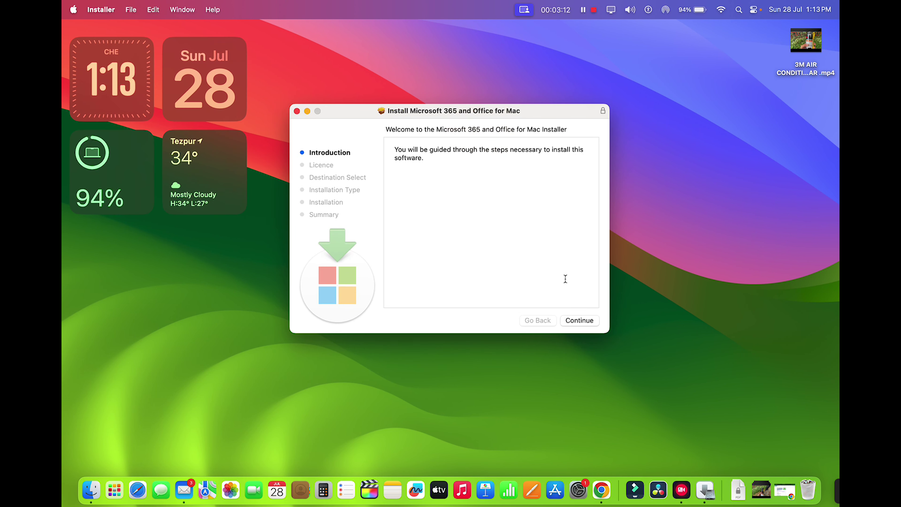
click(576, 321)
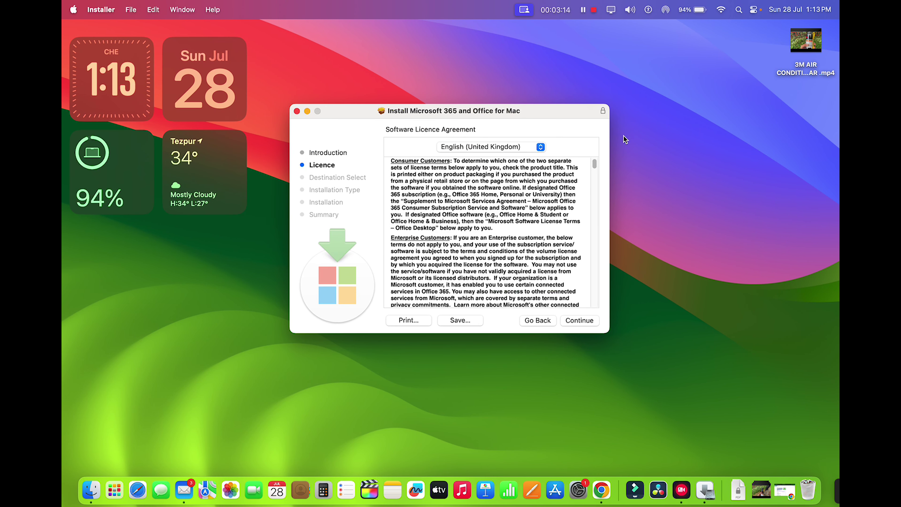
drag(594, 164, 581, 306)
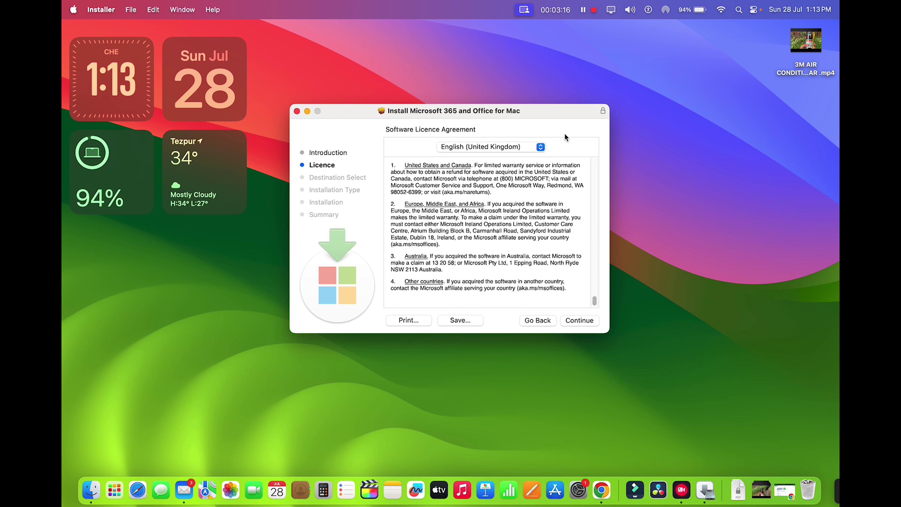
click(577, 320)
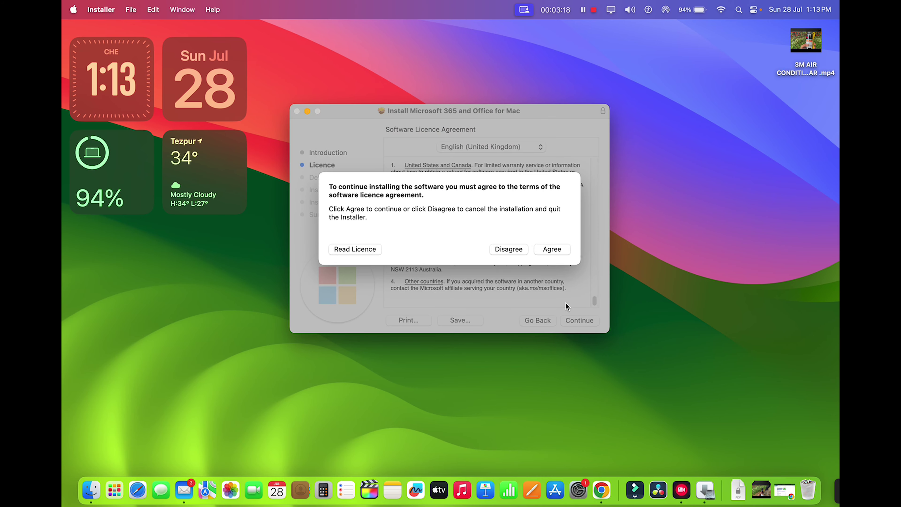
click(549, 251)
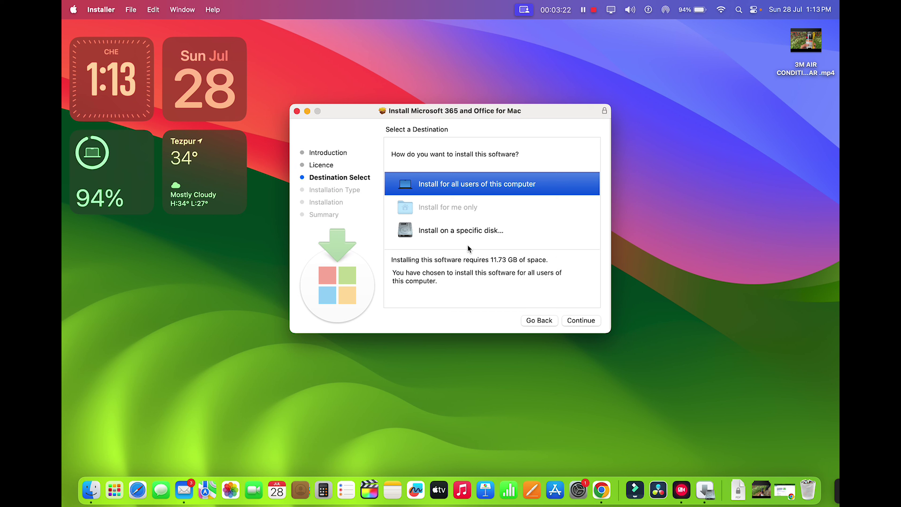
Step: Run the standard Office installation for all users, authorise it with the account password, and close the finished installer
click(579, 321)
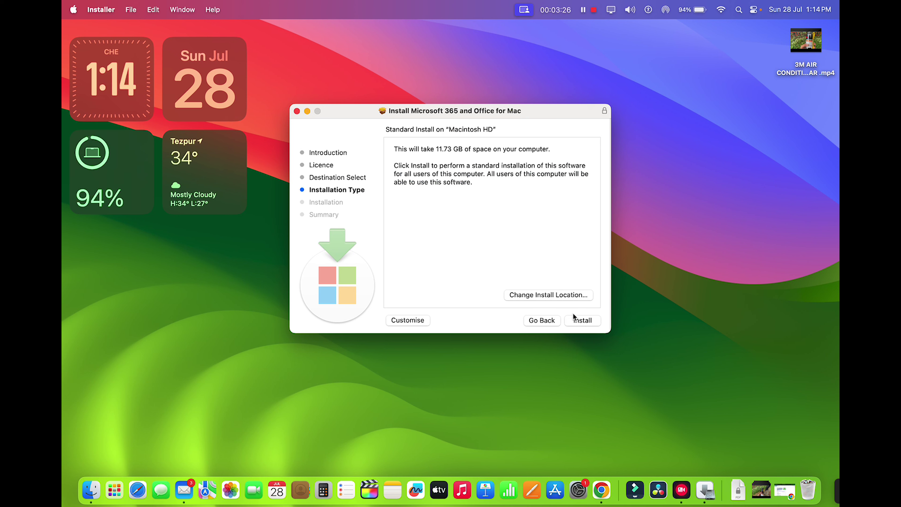
click(582, 321)
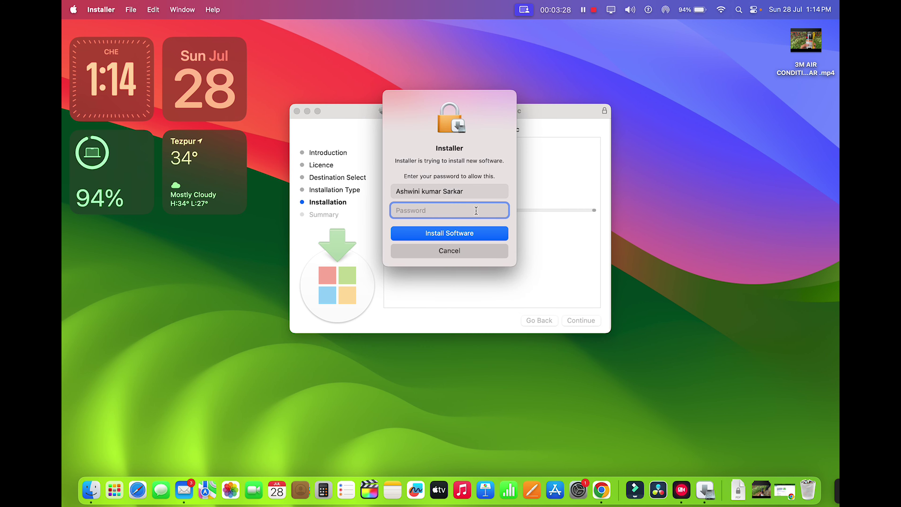
text(••••••)
click(447, 235)
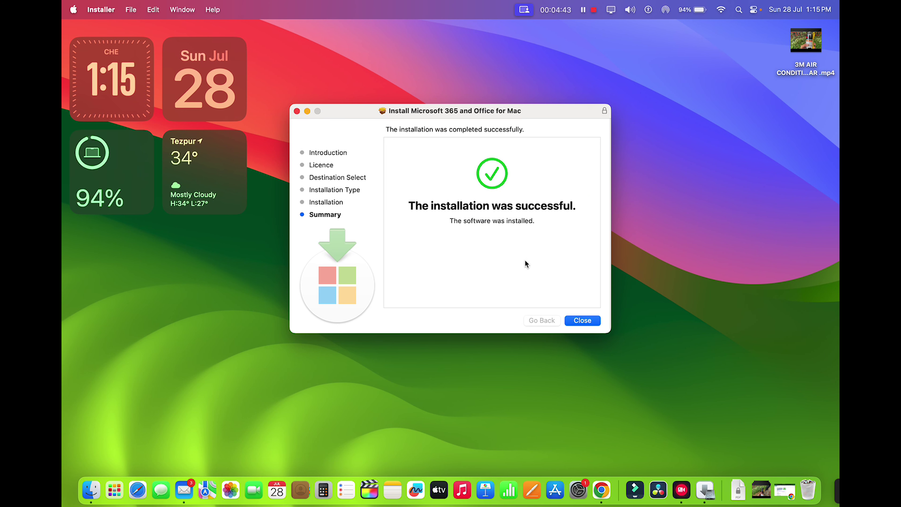
click(583, 320)
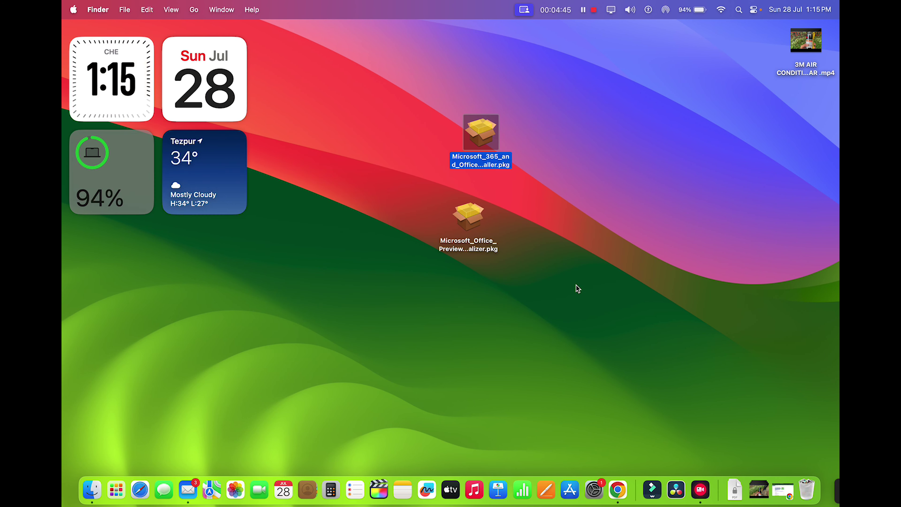
Step: Open the Microsoft_Office_Preview_Serializer.pkg package from the desktop
double_click(468, 220)
right_click(468, 220)
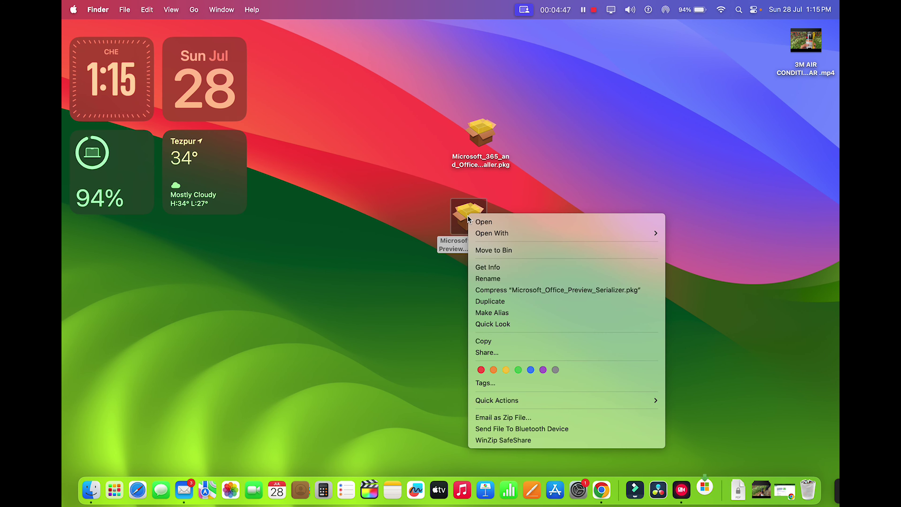
click(478, 221)
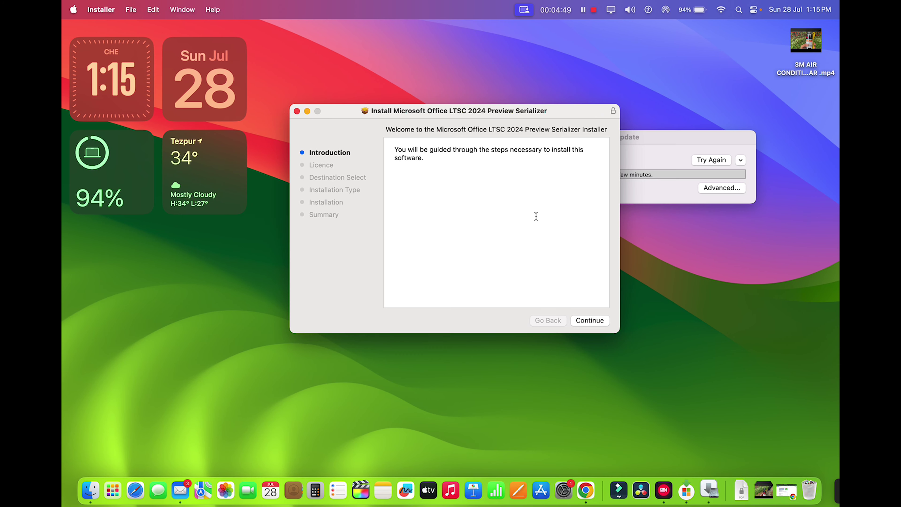
Step: Allow Microsoft AutoUpdate to run in the background in the Login Items settings, authorising the change with the account password
click(653, 142)
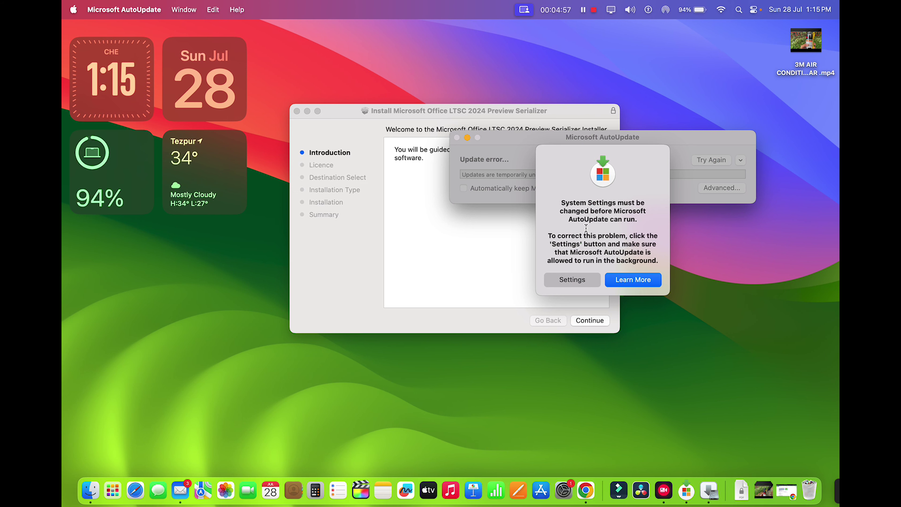
click(570, 279)
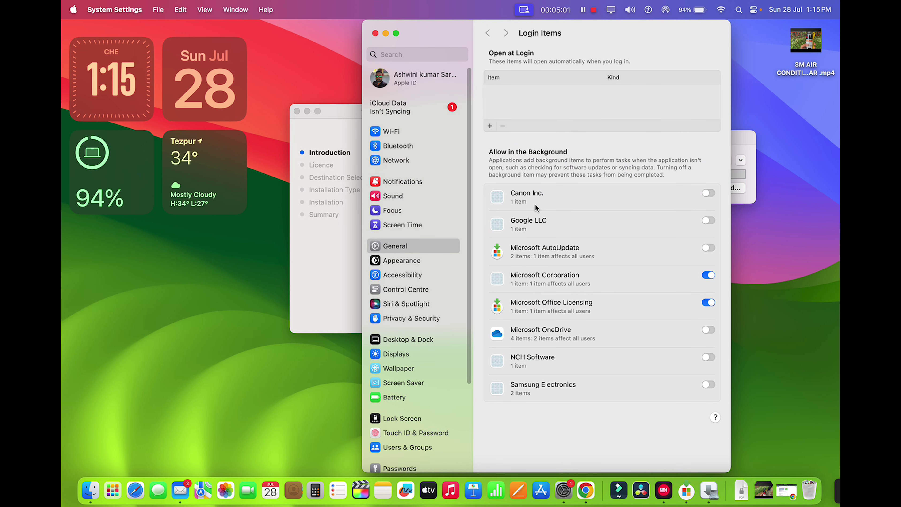
click(706, 247)
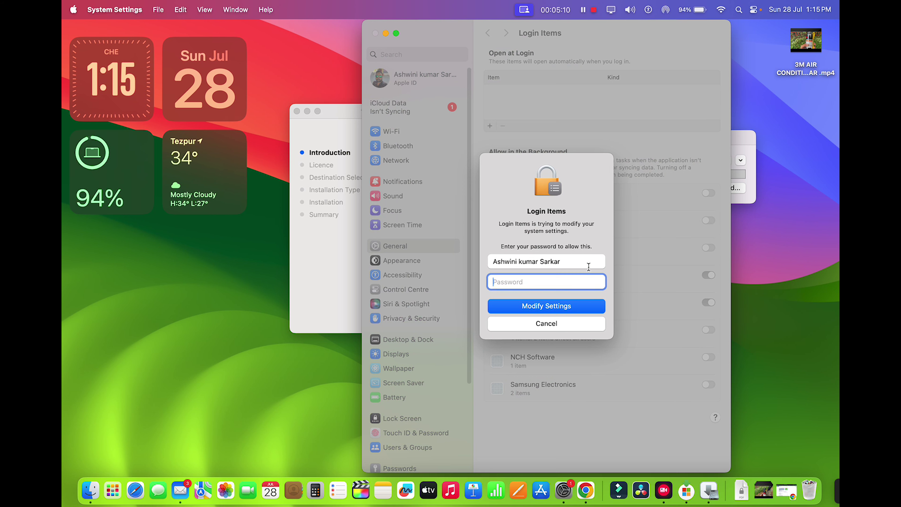
text(•••)
click(576, 304)
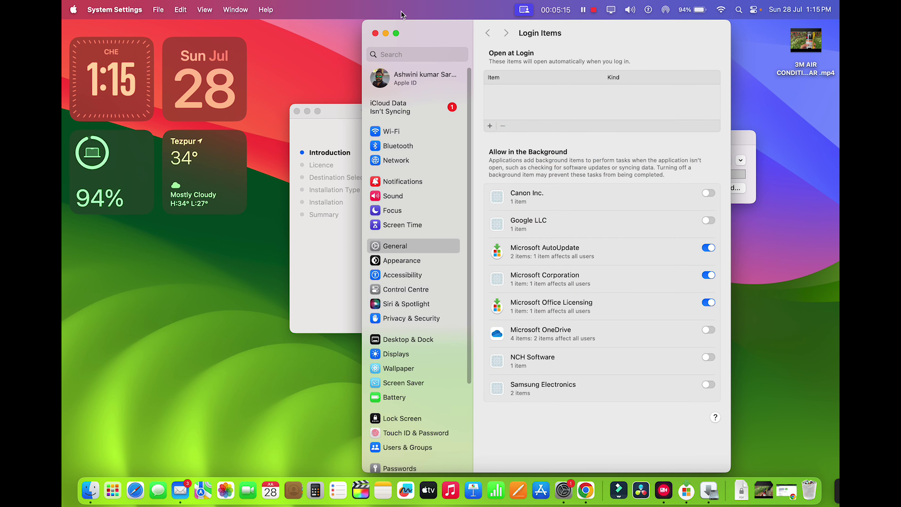
click(375, 34)
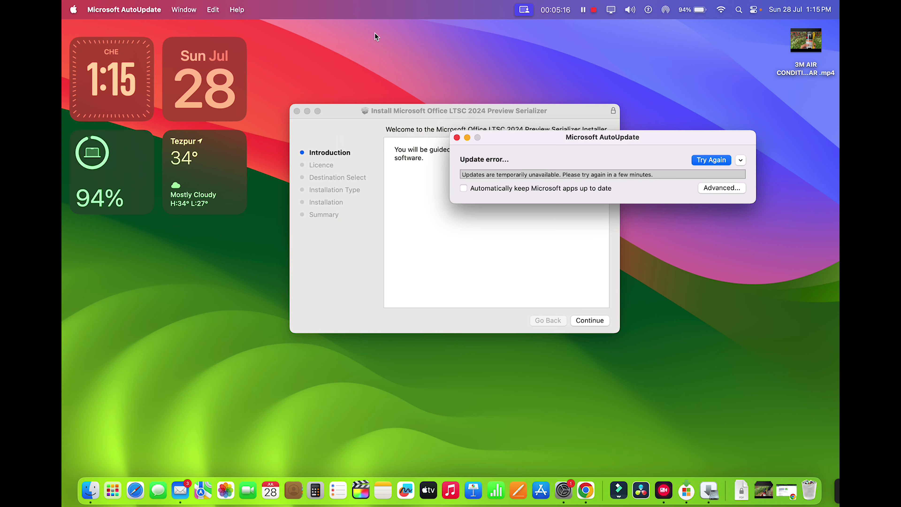
Step: Retry the Microsoft AutoUpdate check and view its advanced update preferences
click(712, 160)
click(717, 188)
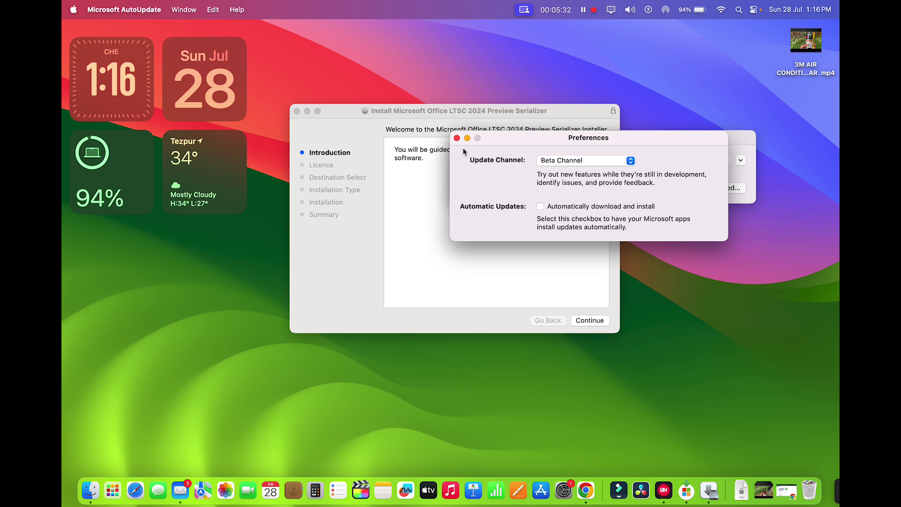
click(457, 139)
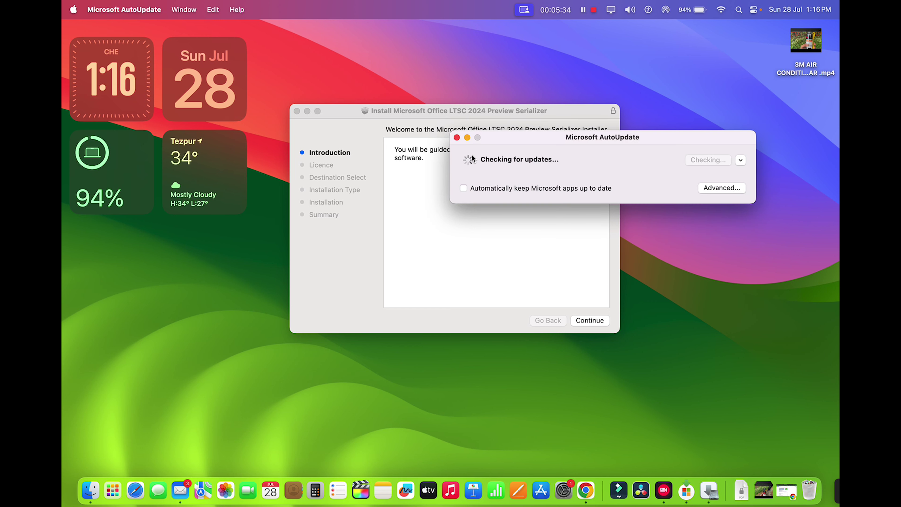
Step: Close Microsoft AutoUpdate and agree to the software licence terms in the Office LTSC 2024 Preview Serializer installer
click(457, 137)
click(588, 320)
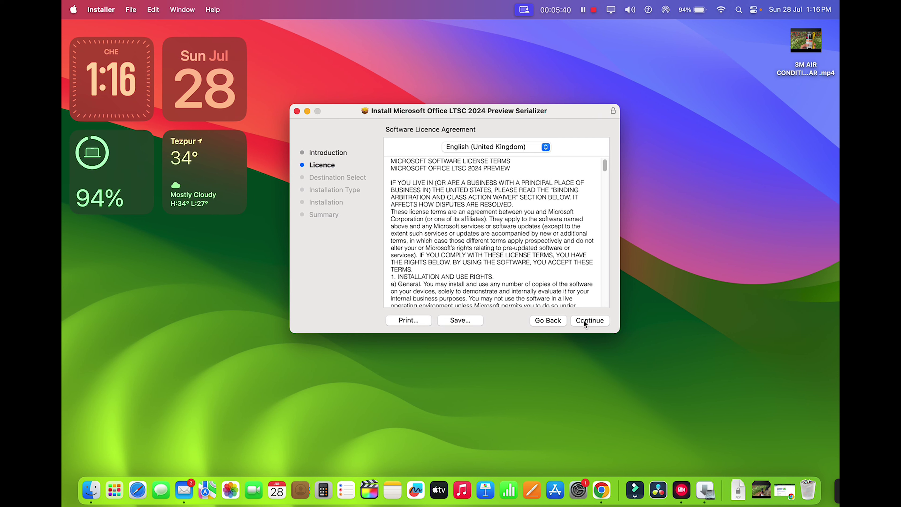
click(600, 322)
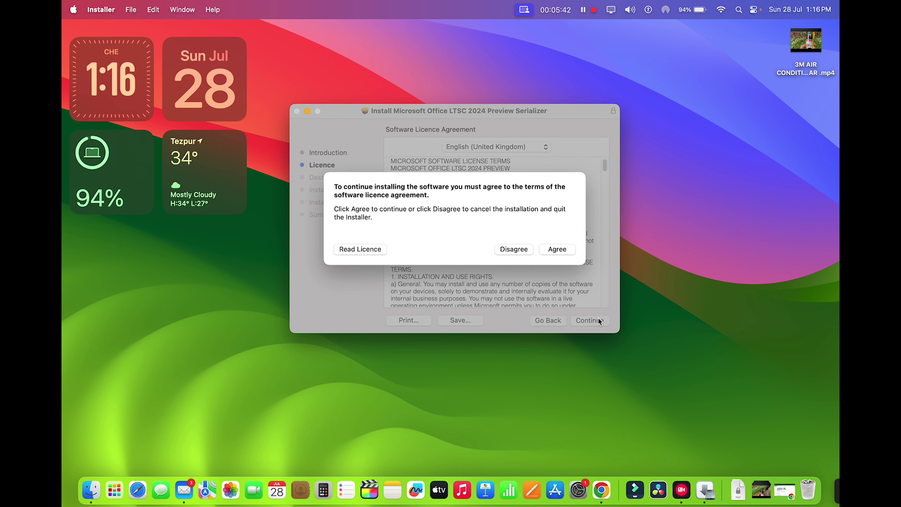
click(560, 224)
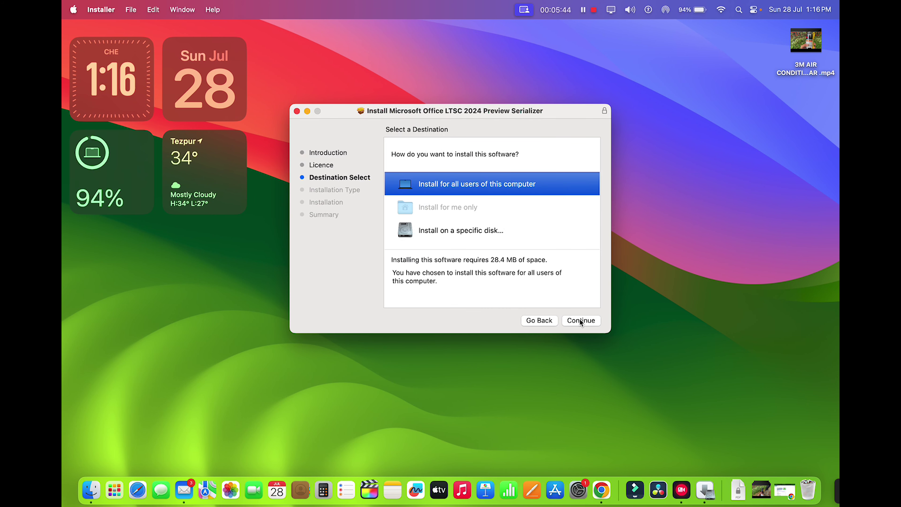
Step: Install the Preview Serializer for all users of the computer, authorise it with the account password, and close the finished installer
click(579, 319)
click(587, 321)
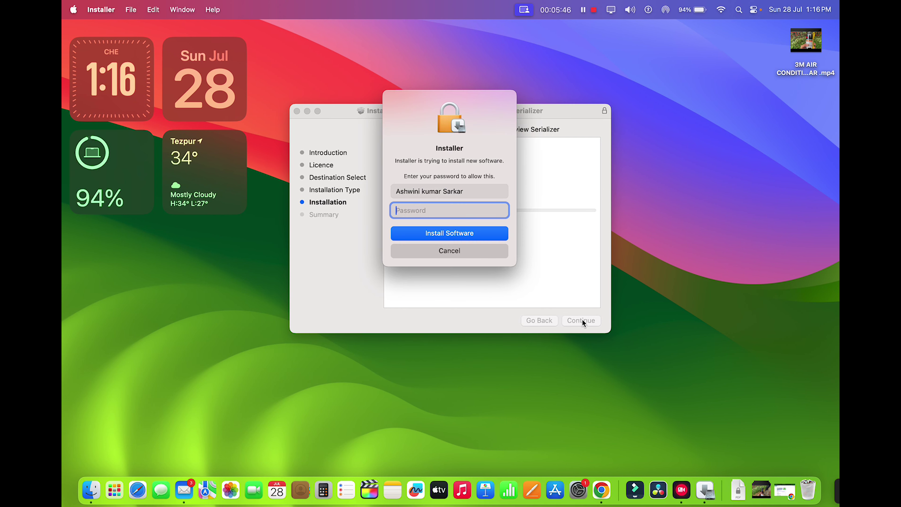
text(••••••)
click(455, 236)
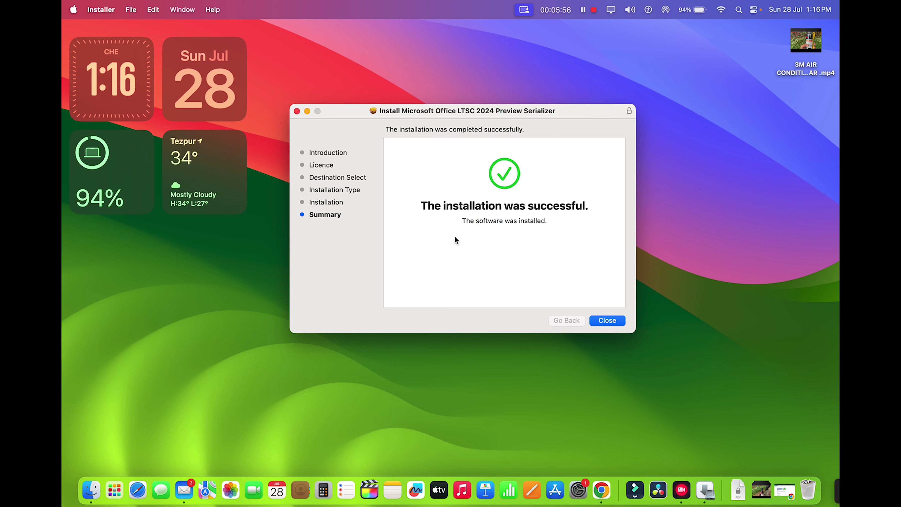
click(597, 319)
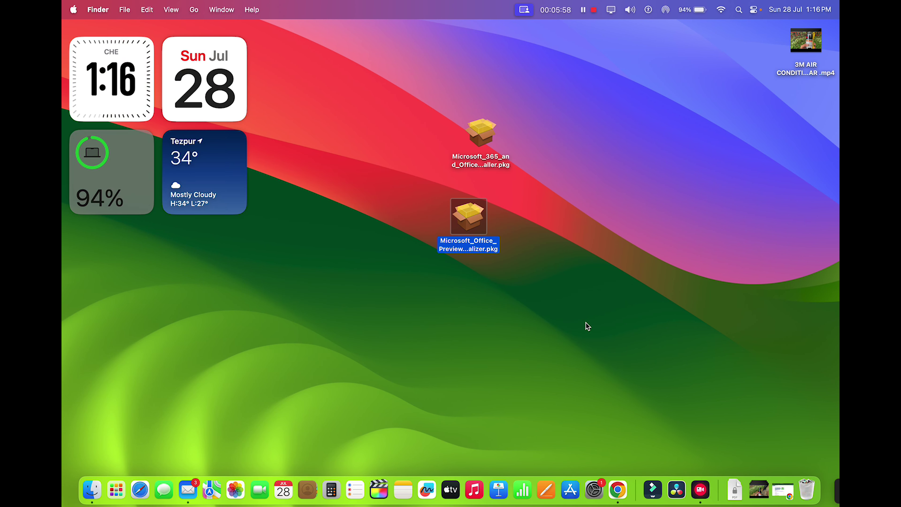
Step: Open Microsoft Word, dismiss the Office Insider notice, and create a blank document
click(113, 492)
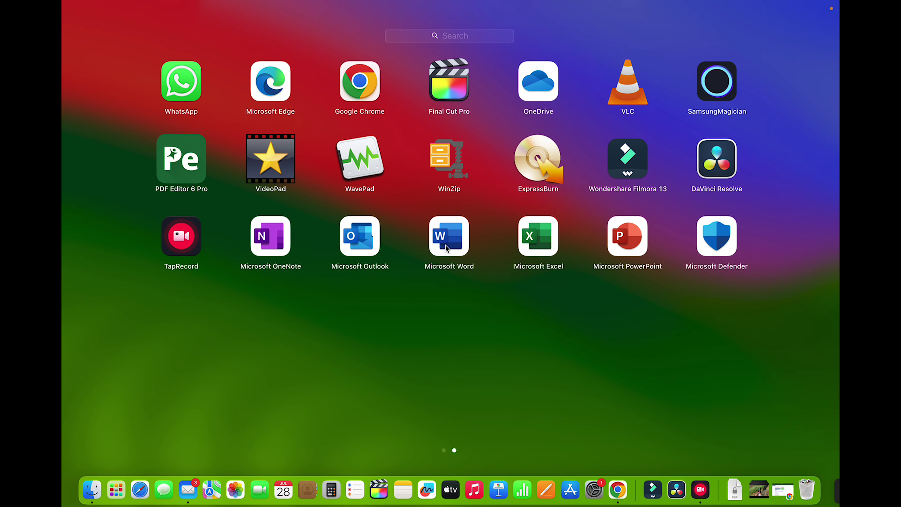
key(Escape)
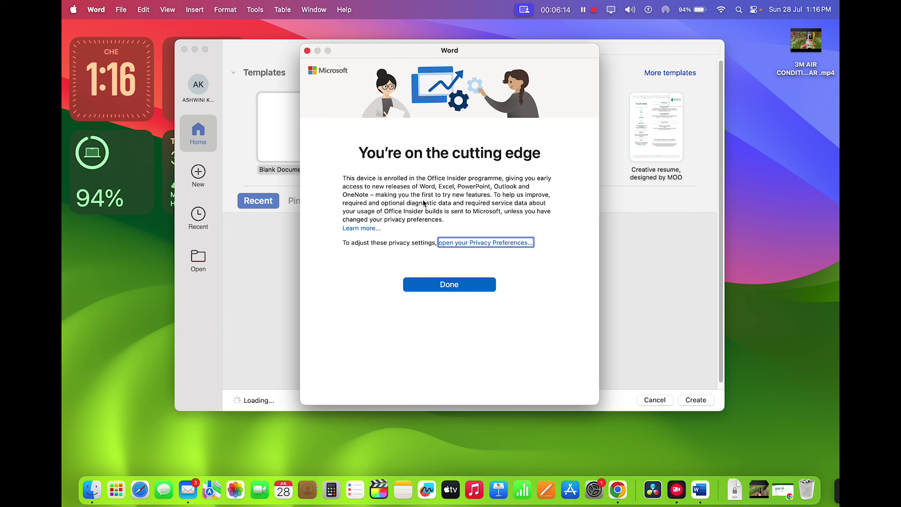
click(476, 287)
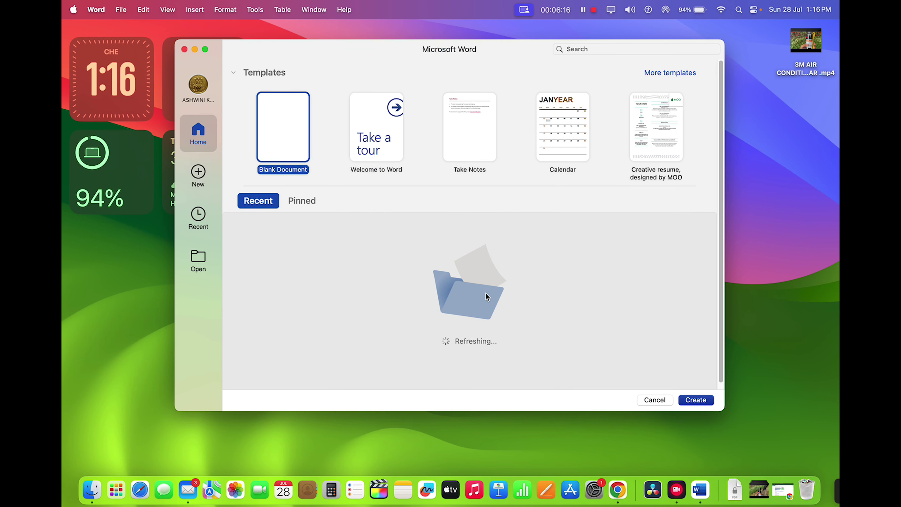
click(700, 402)
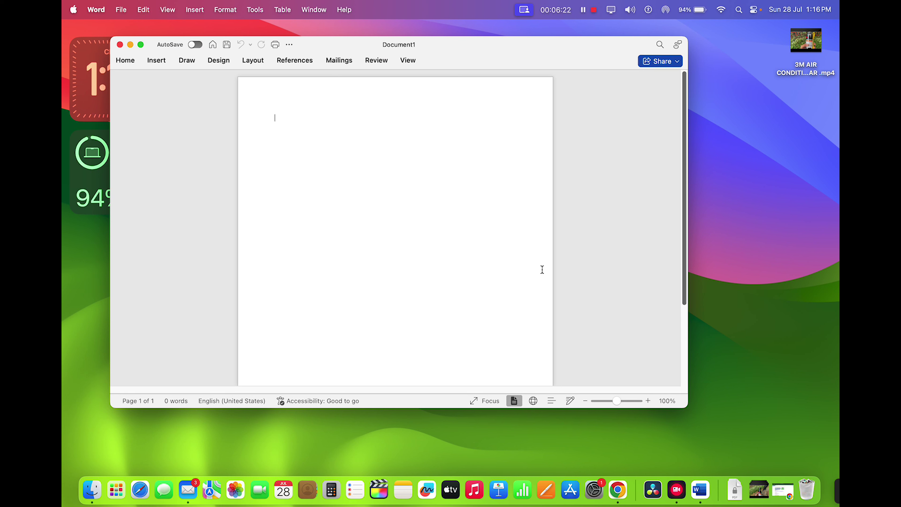
Step: Write the lines "TECHNICAL ASTHA", "PLEASE SUBSCRIBE MY CHANNEL" and "THANKS FOR ATCHING" in the blank document
key(Caps_Lock)
text(TE)
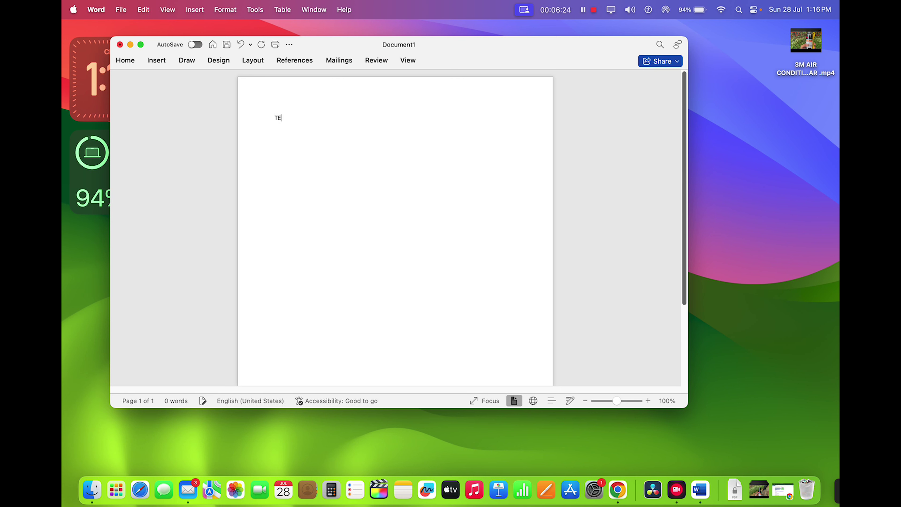
text(CHNICA)
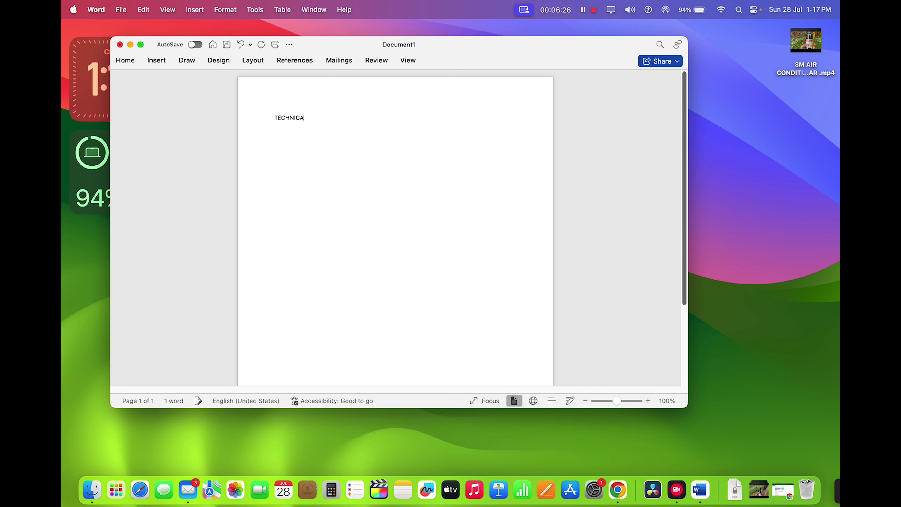
text(L ASTH)
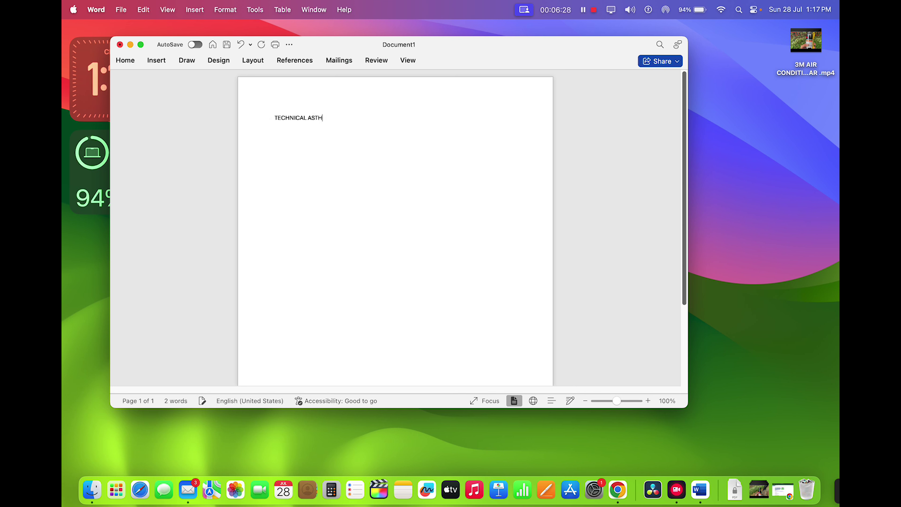
text(A)
key(Return)
text(PLEASE SUBSCRIBE MY CH)
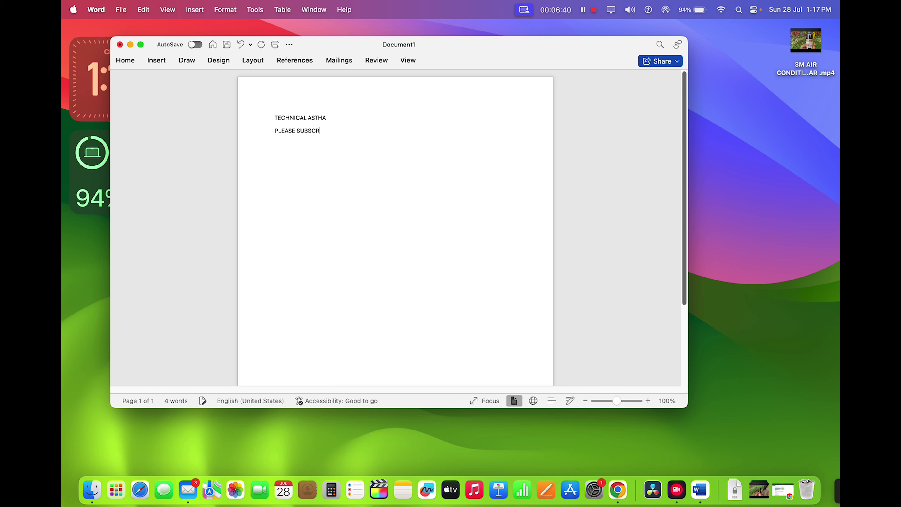
text(ANNEL)
Step: Save the document locally to the Desktop as TECHNICAL ASTHA.docx in Word Document format, and close its window
key(super+s)
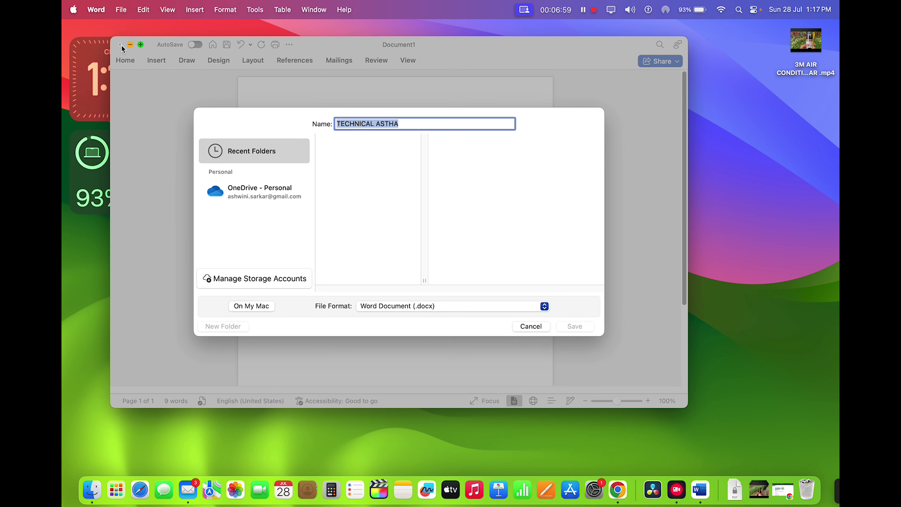
click(531, 326)
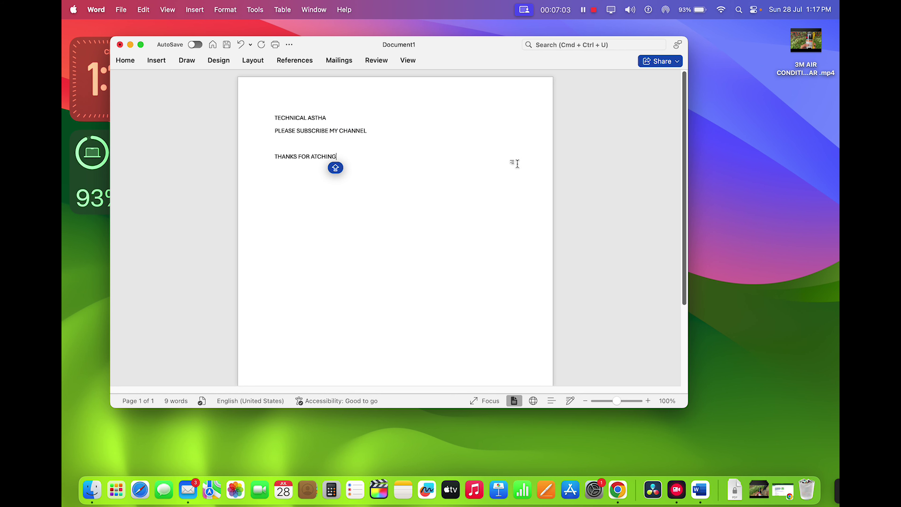
click(221, 46)
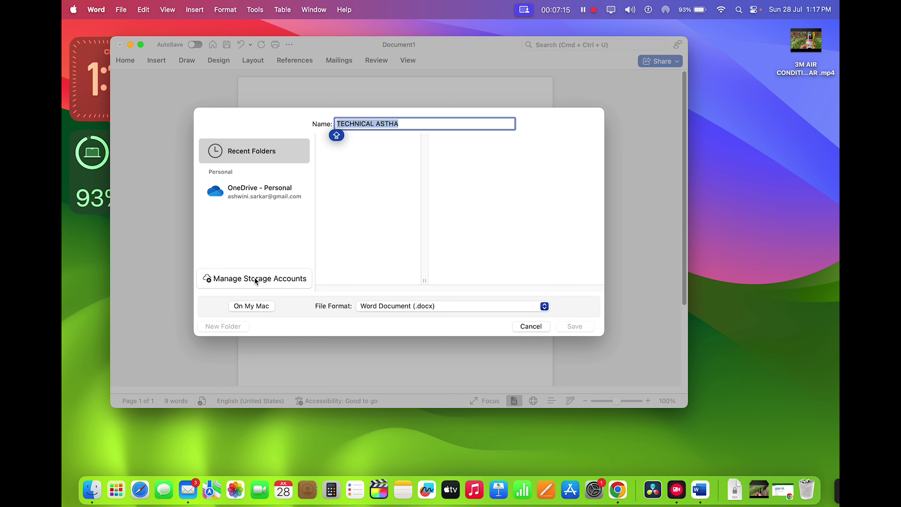
click(258, 152)
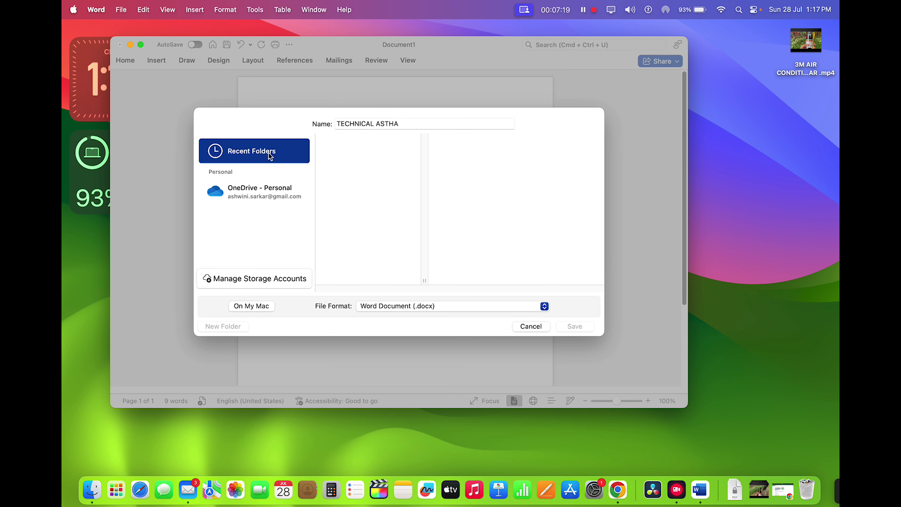
click(251, 305)
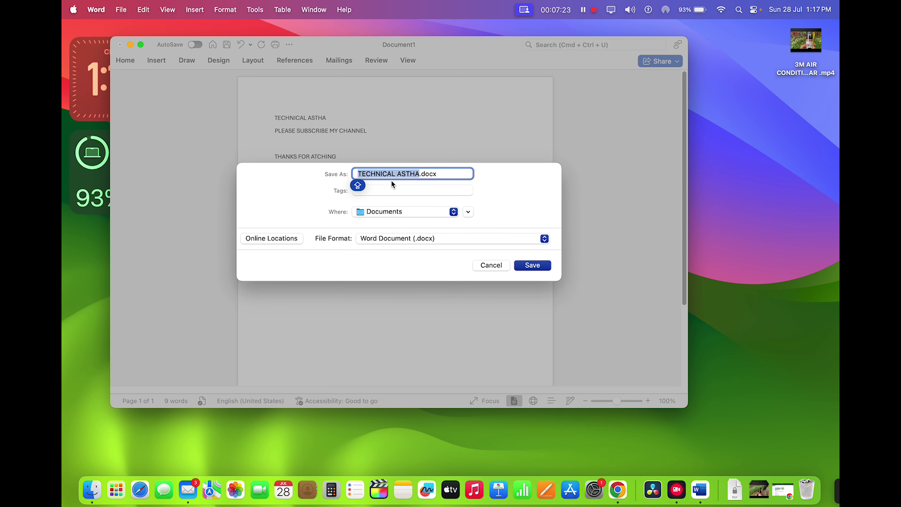
click(380, 214)
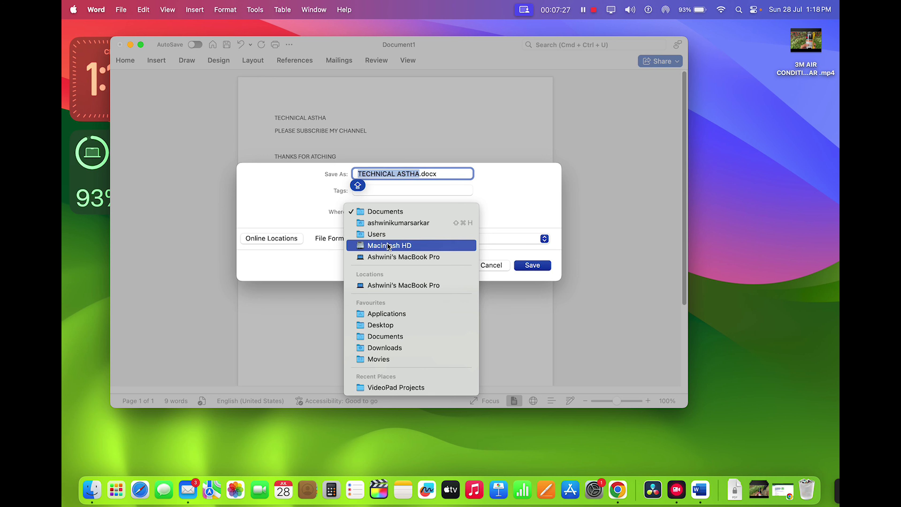
click(390, 324)
click(532, 265)
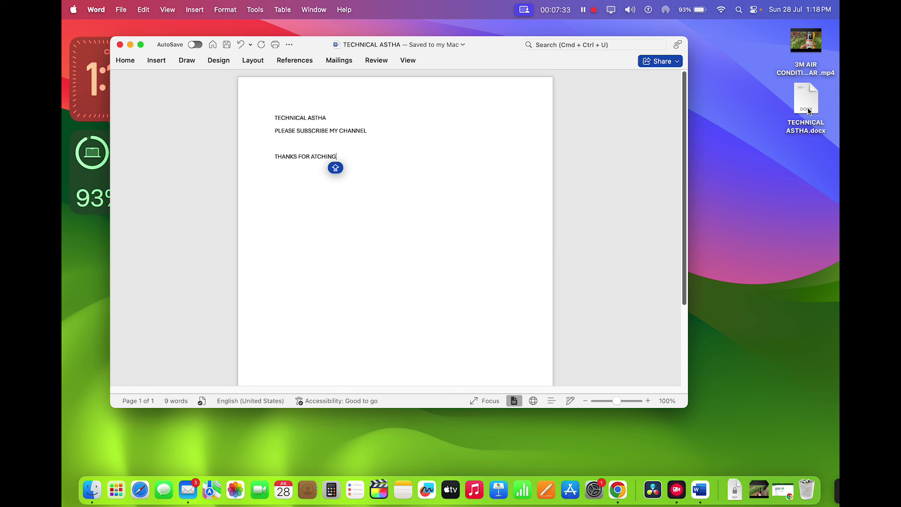
click(119, 44)
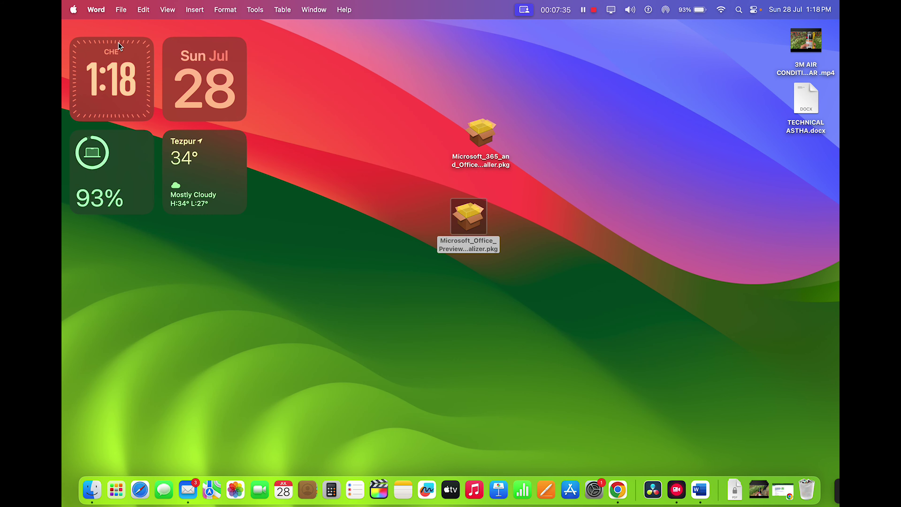
Step: Open Microsoft Excel, complete its first-run setup and privacy notice, and create a blank workbook
click(118, 492)
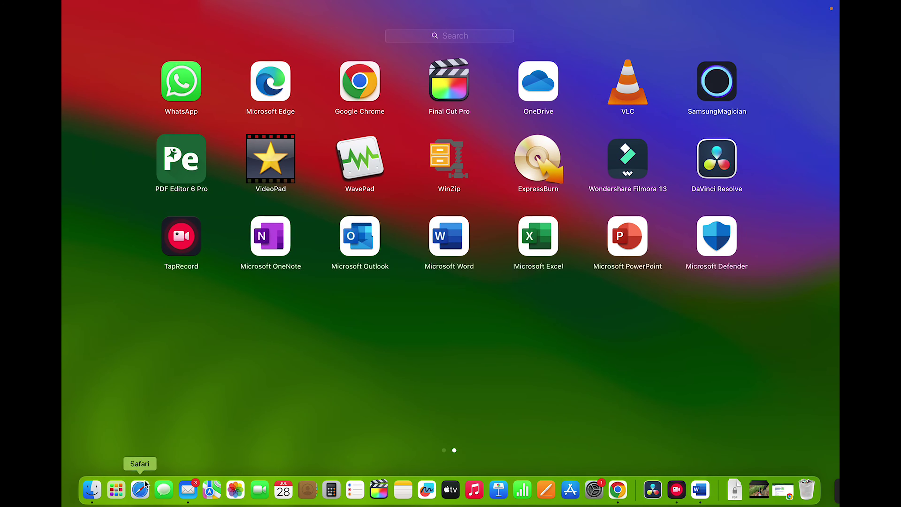
click(540, 244)
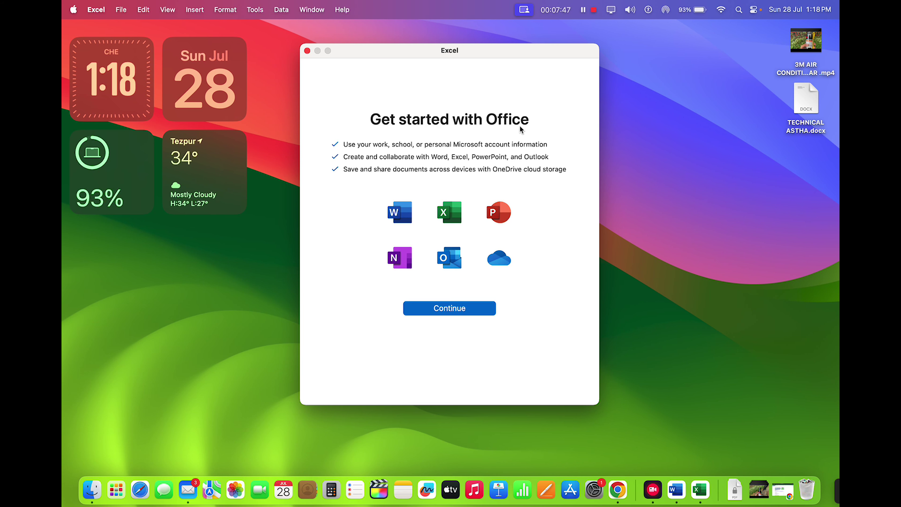
click(459, 308)
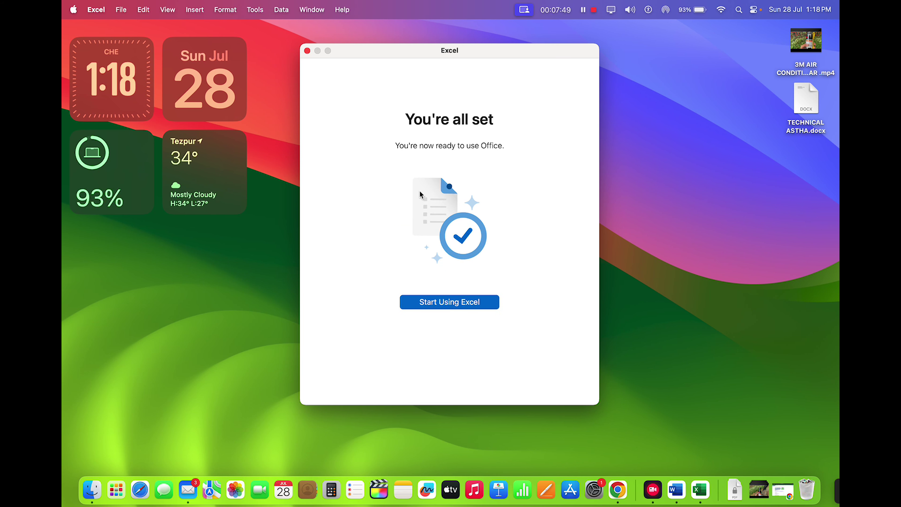
click(443, 305)
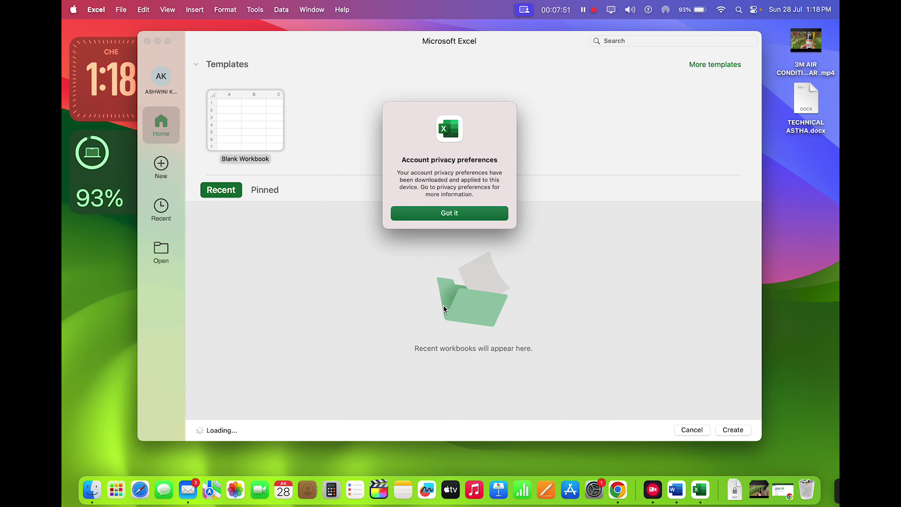
click(445, 213)
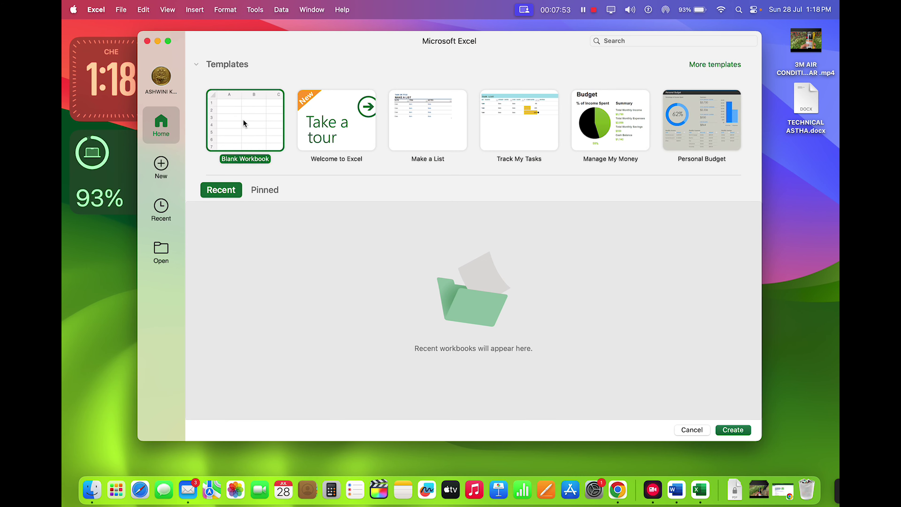
click(731, 430)
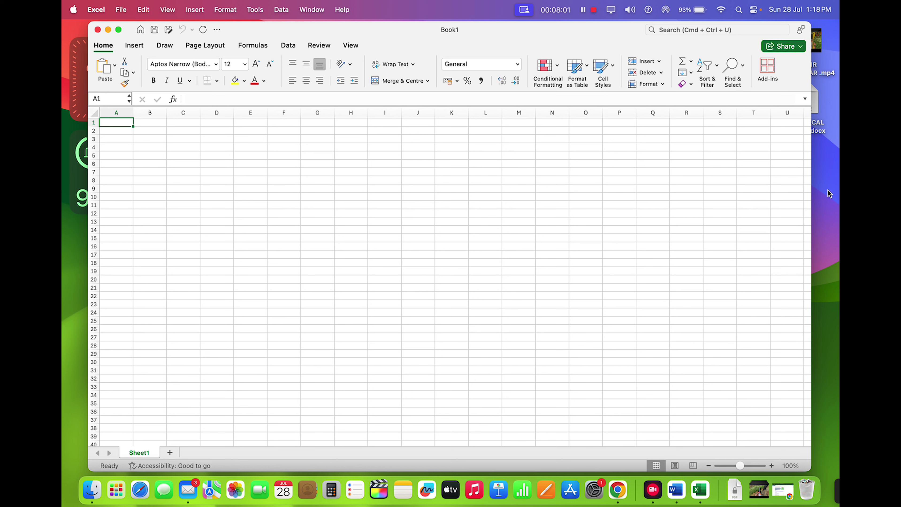
Step: Enter SUNDAY in cell A1 and MONDAY in cell A2 of Sheet1
text(SUNDAY)
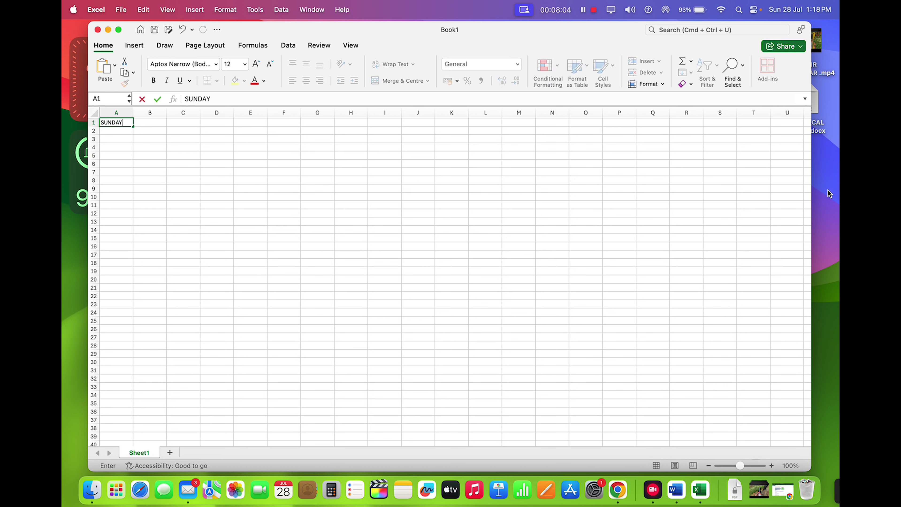
key(Caps_Lock)
key(Return)
text(MO)
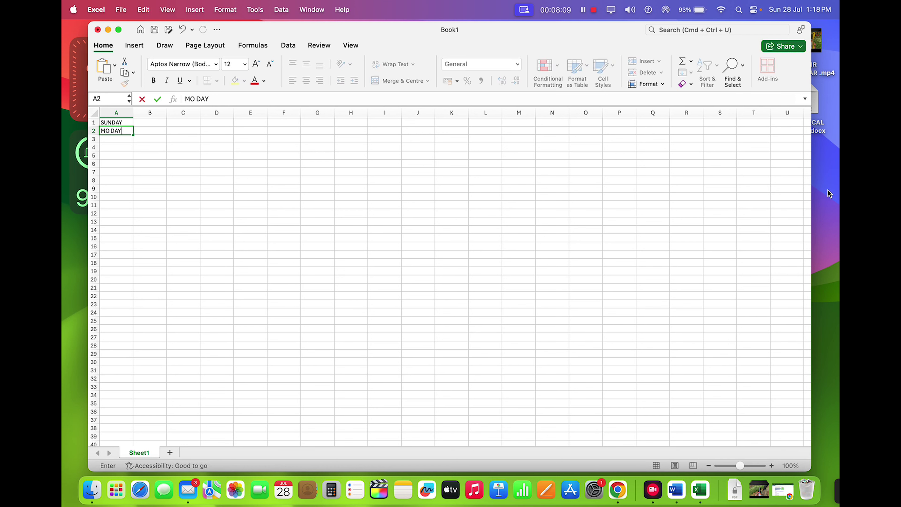
text( DAY)
key(Caps_Lock)
key(BackSpace)
key(BackSpace)
text(ND)
key(Caps_Lock)
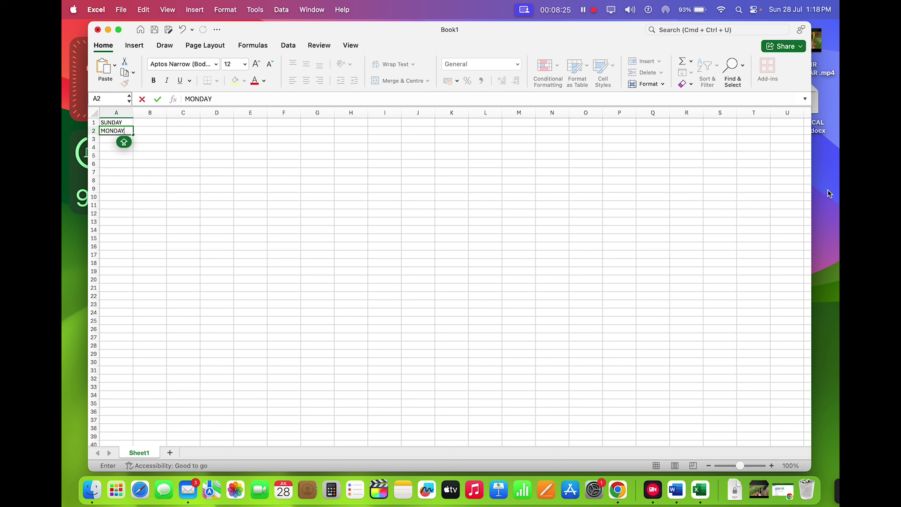
click(97, 31)
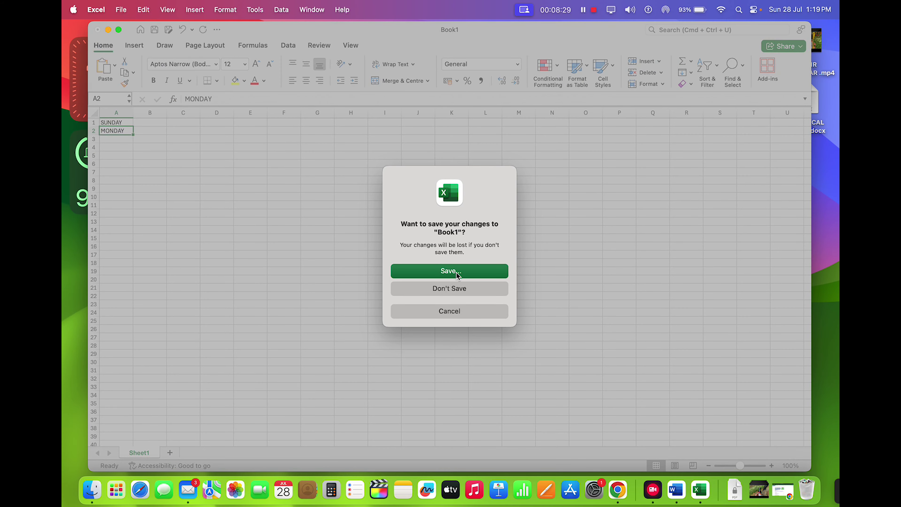
click(456, 272)
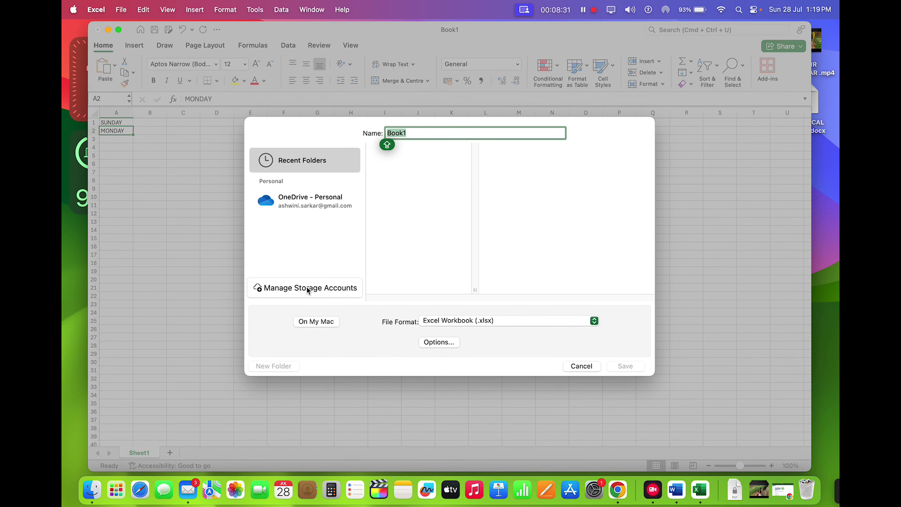
click(582, 366)
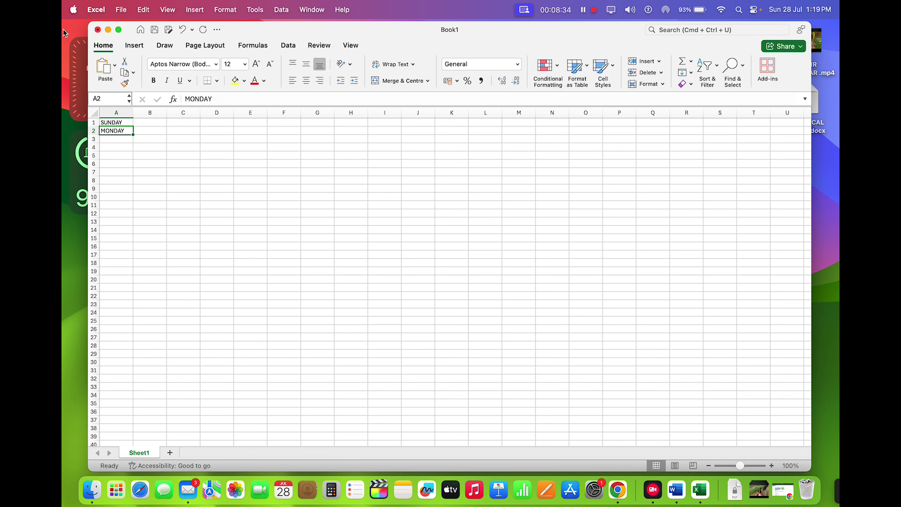
click(102, 47)
click(102, 47)
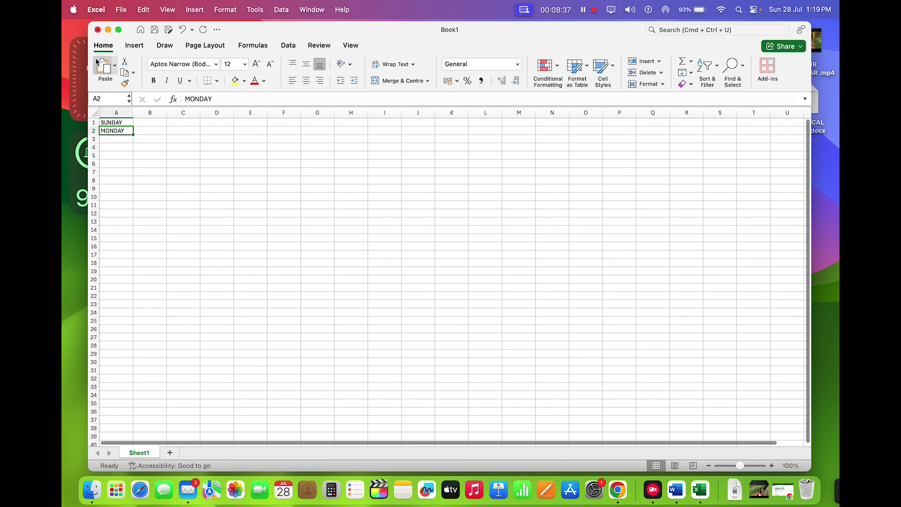
Step: Save the workbook locally to the Desktop as Book1.xlsx in Excel Workbook format, and close its window
click(153, 30)
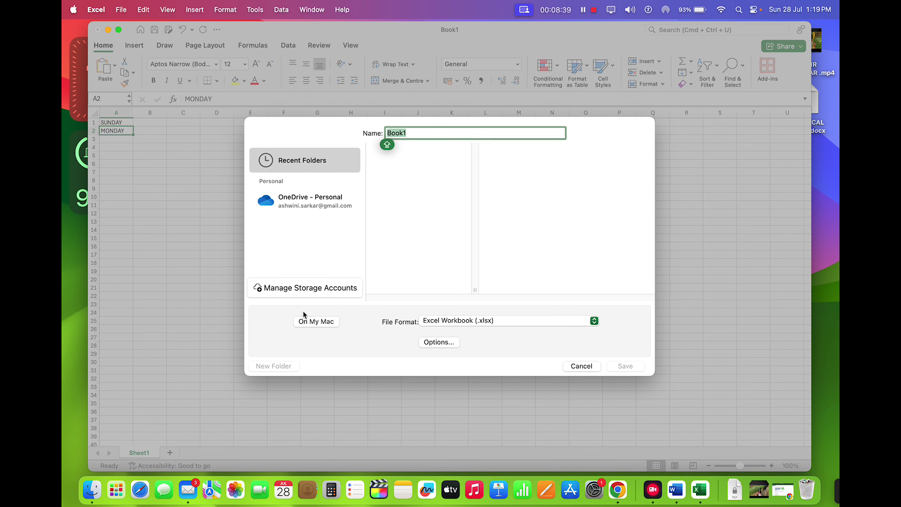
click(315, 321)
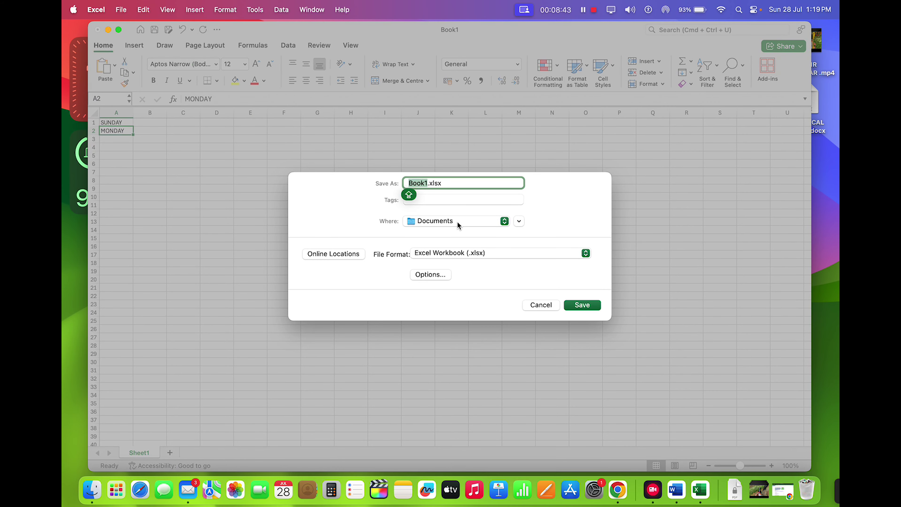
click(458, 223)
click(435, 335)
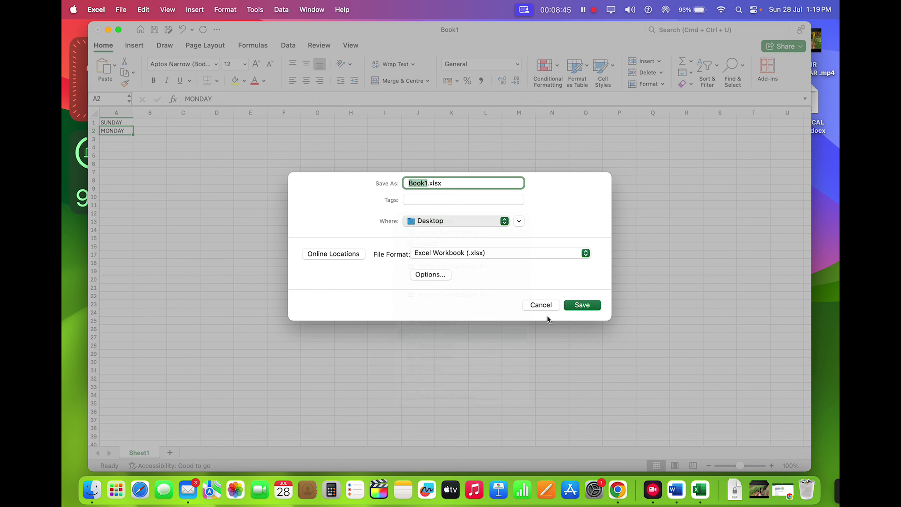
click(581, 305)
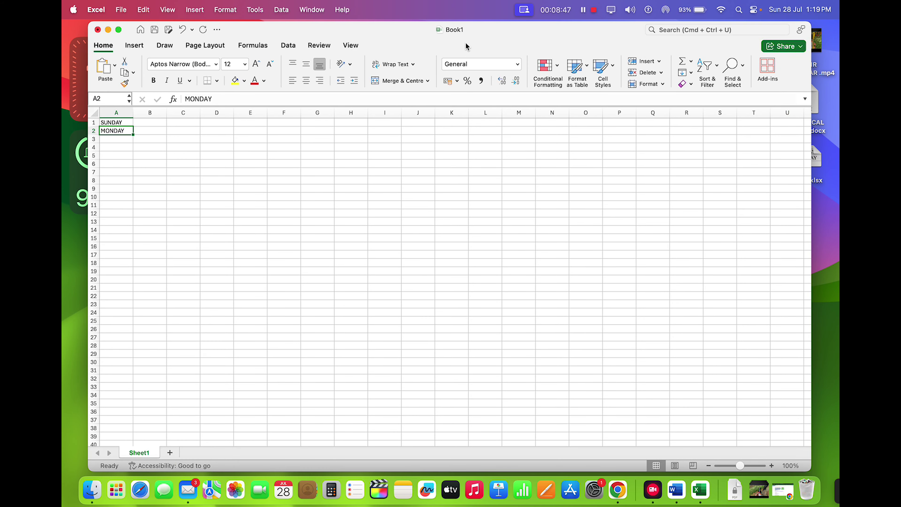
click(98, 29)
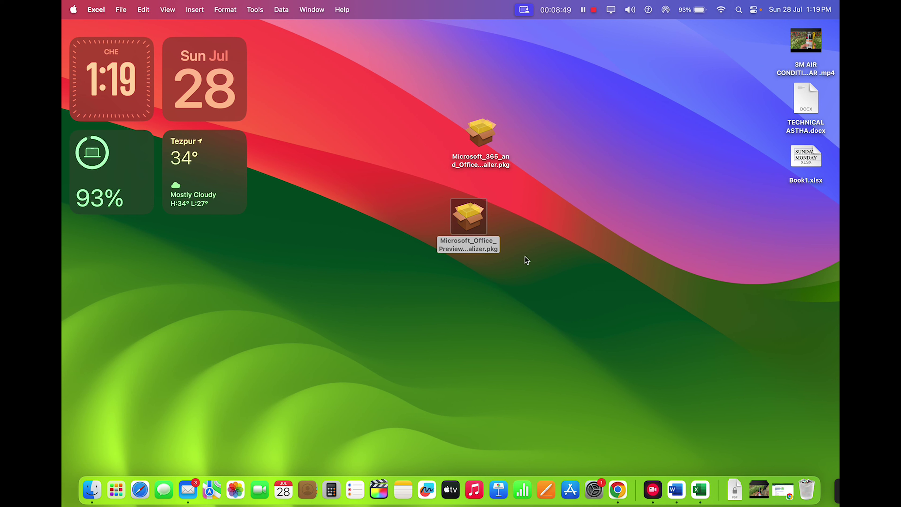
Step: Rearrange the TECHNICAL ASTHA.docx and Book1.xlsx files on the desktop into a column below the video file
drag(817, 164, 794, 211)
drag(806, 108, 782, 122)
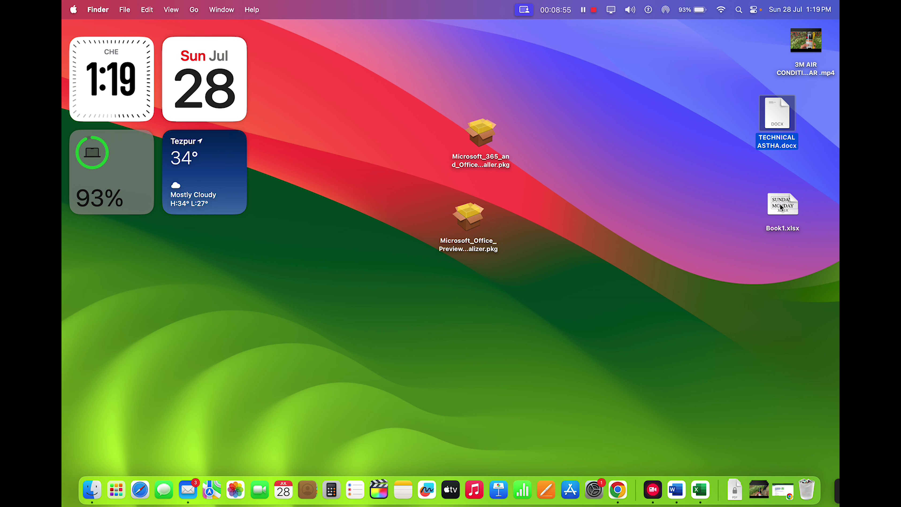
drag(781, 207, 750, 195)
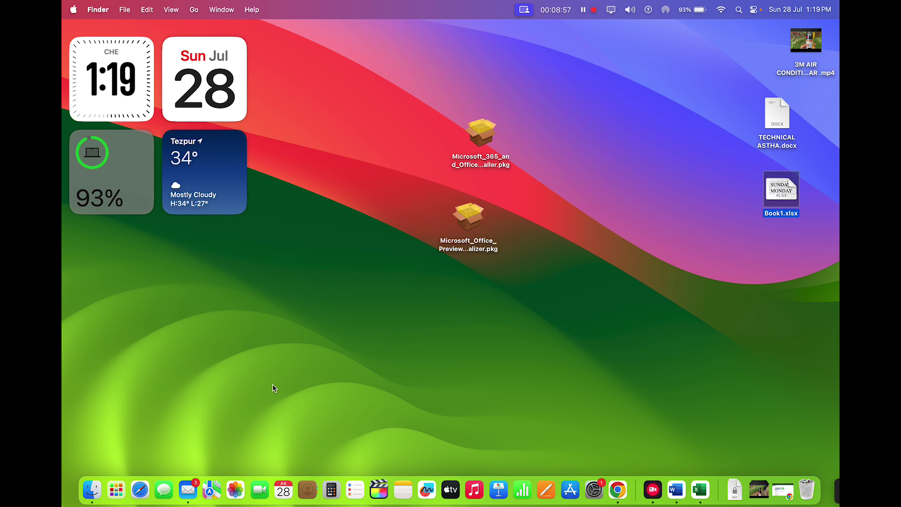
Step: Open Microsoft PowerPoint, complete its first-run setup, and create a presentation with the Atlas theme
click(117, 488)
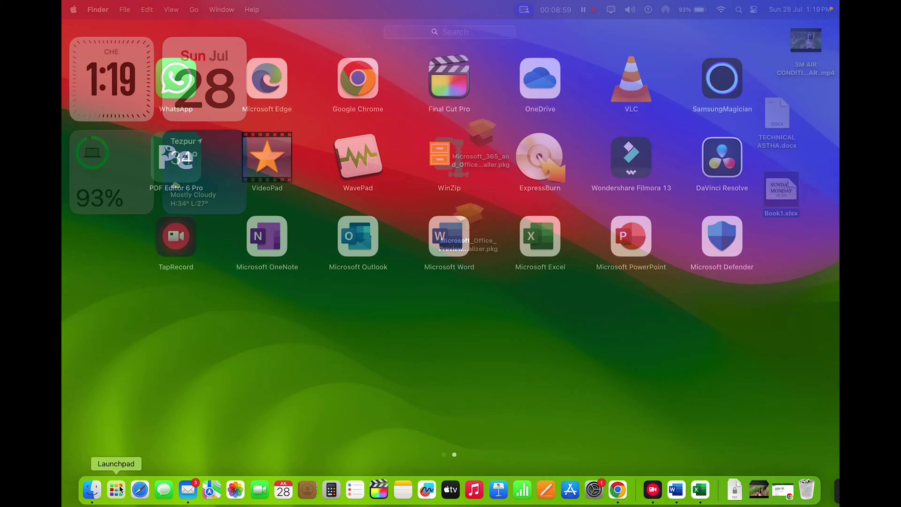
click(622, 239)
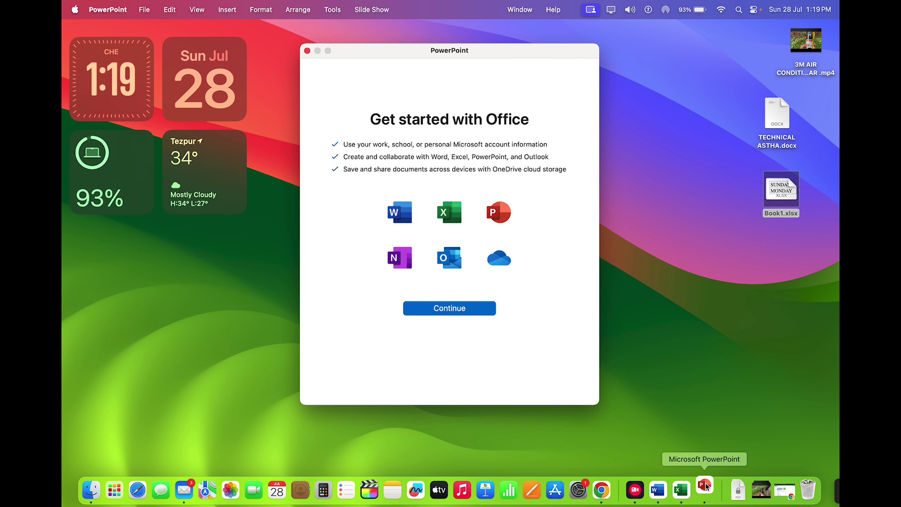
click(451, 313)
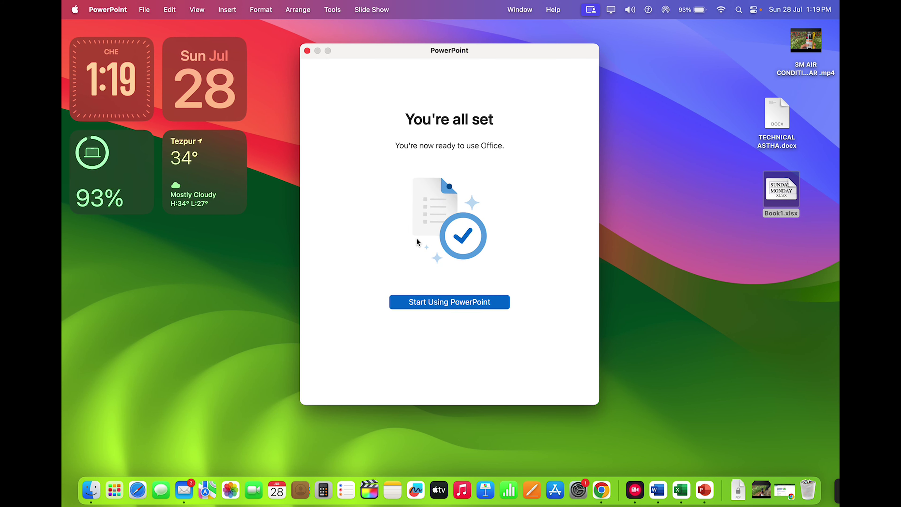
click(444, 304)
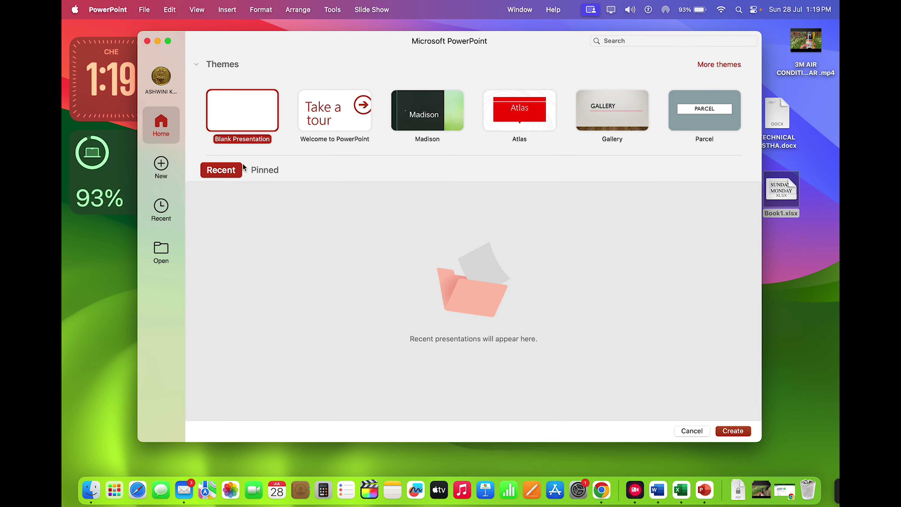
click(516, 110)
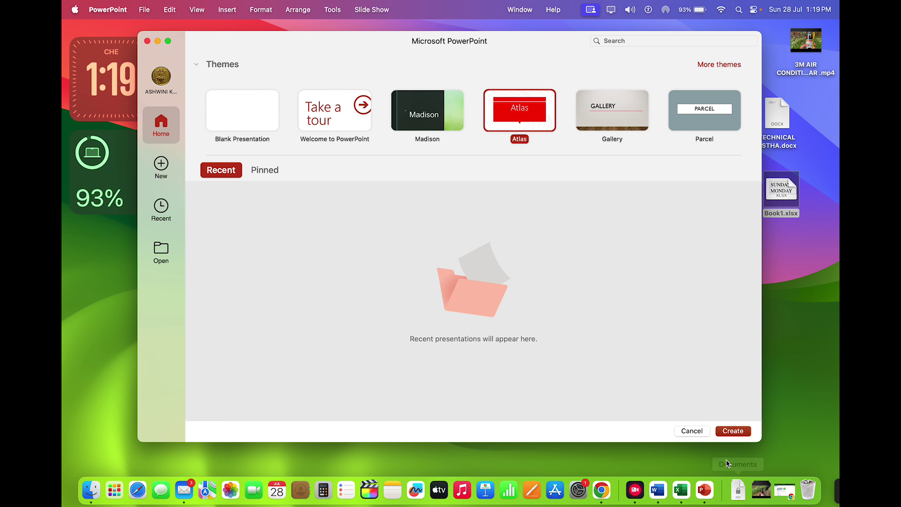
click(732, 432)
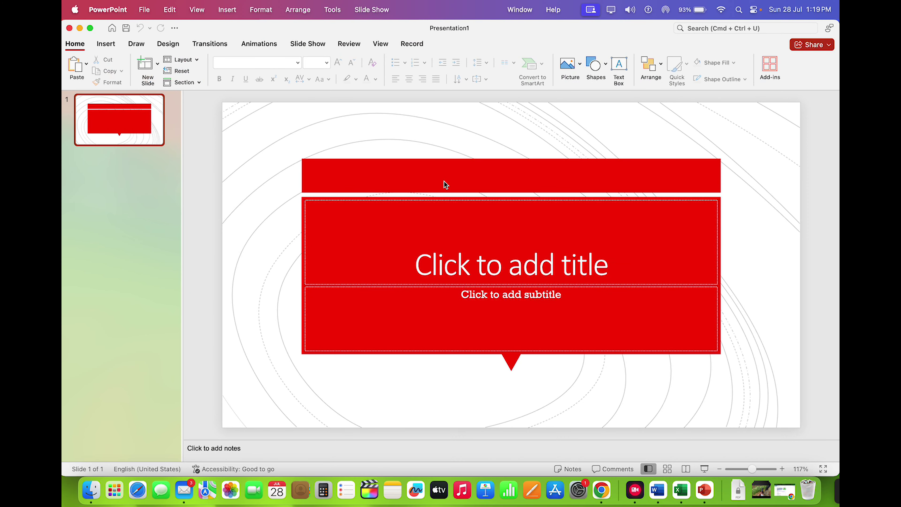
Step: Fill in the title slide with the title "TECHNICAL ASTHA" and the subtitle "PLEASE SUBSCRIBE"
click(490, 242)
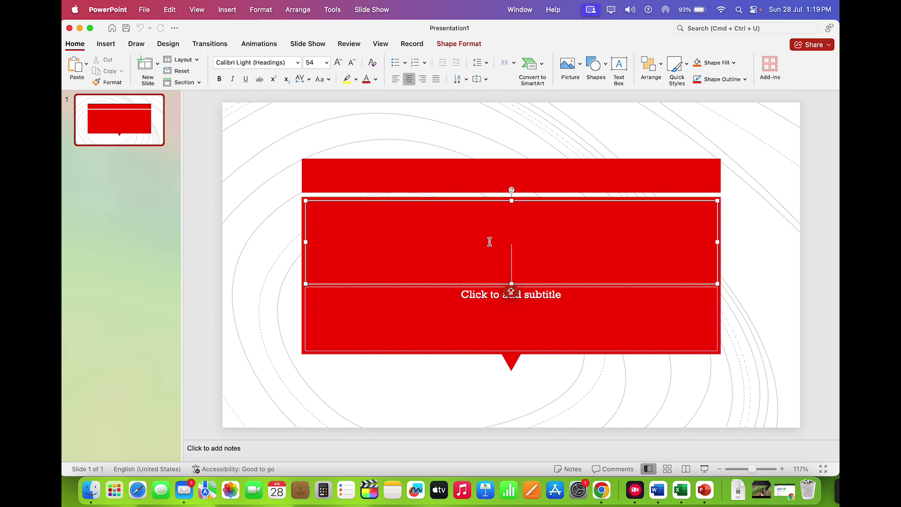
text(TECHNIC)
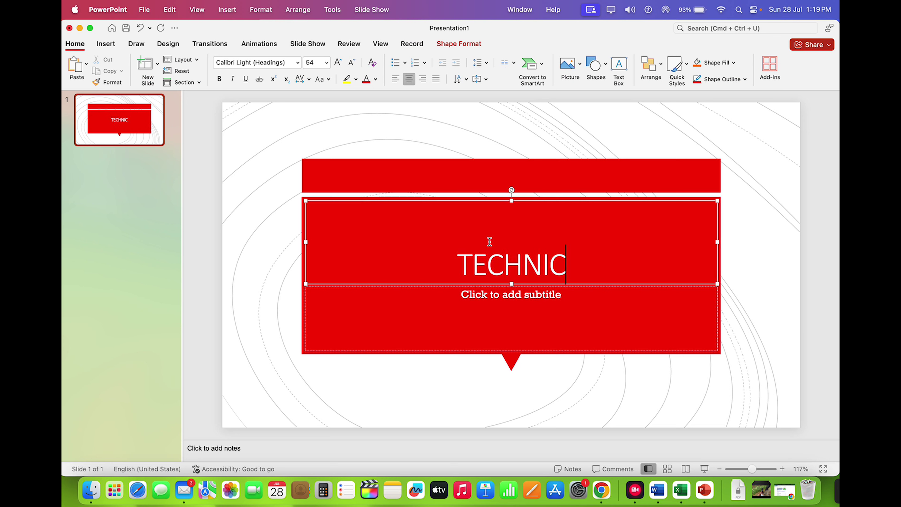
text(L ASTHA)
click(509, 265)
text(A)
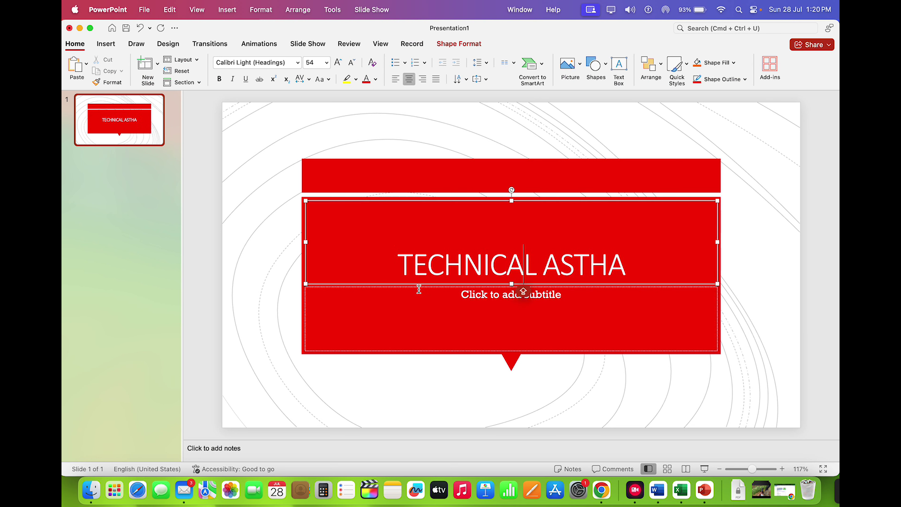
click(521, 310)
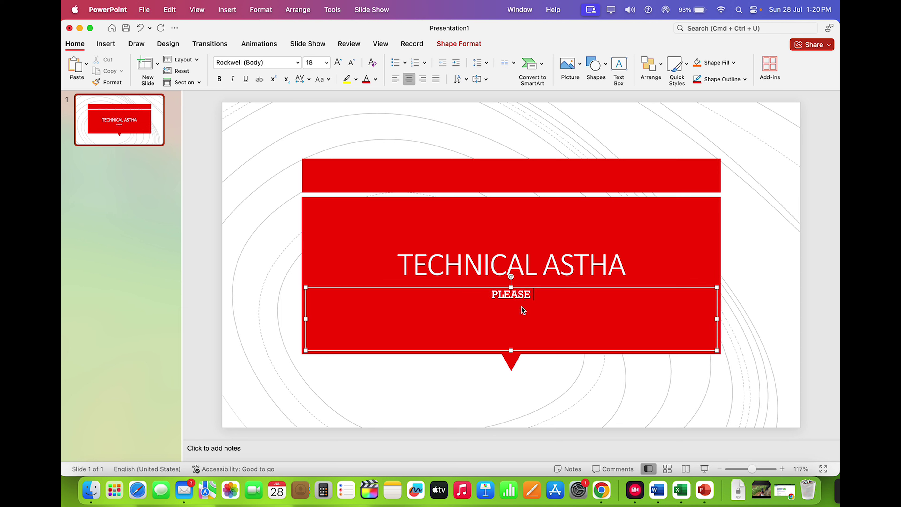
key(Caps_Lock)
text(SUBSCRIBE)
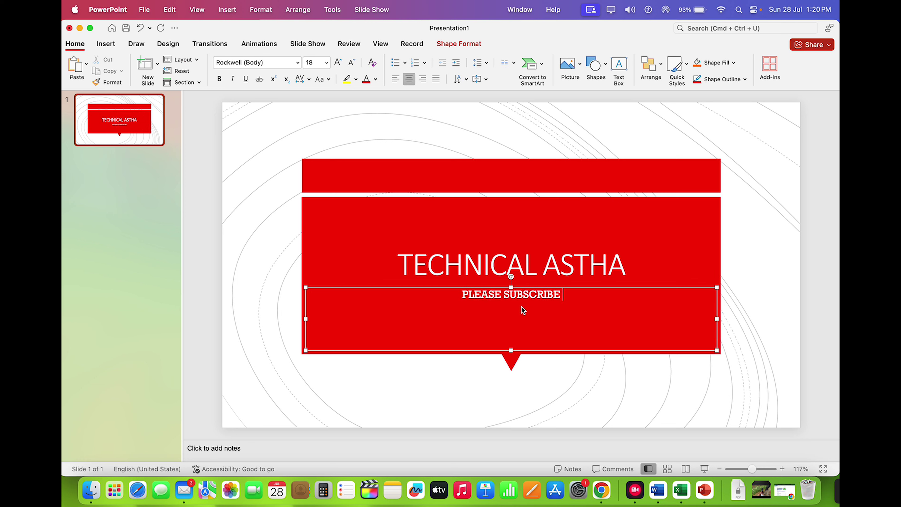
key(Caps_Lock)
Step: Save the presentation locally to the Desktop as Presentation1.pptx in PowerPoint Presentation format, and close its window
click(126, 28)
click(320, 336)
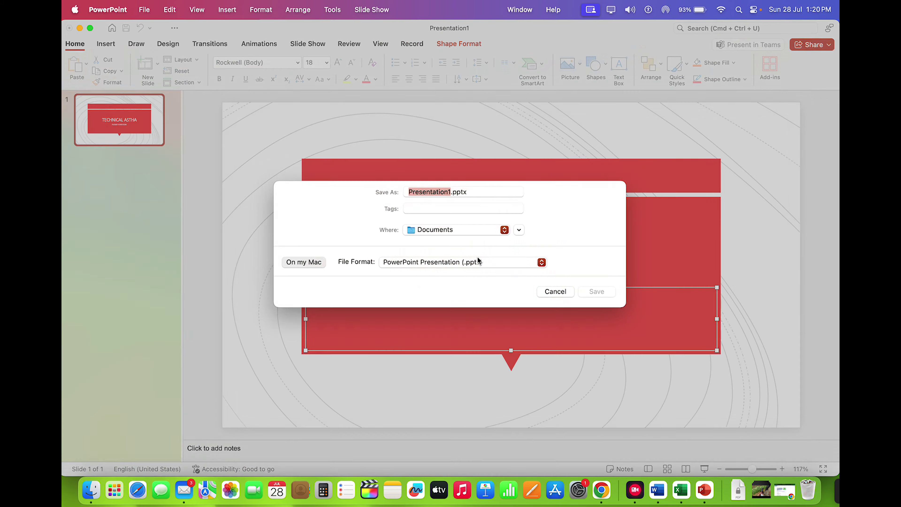
click(457, 236)
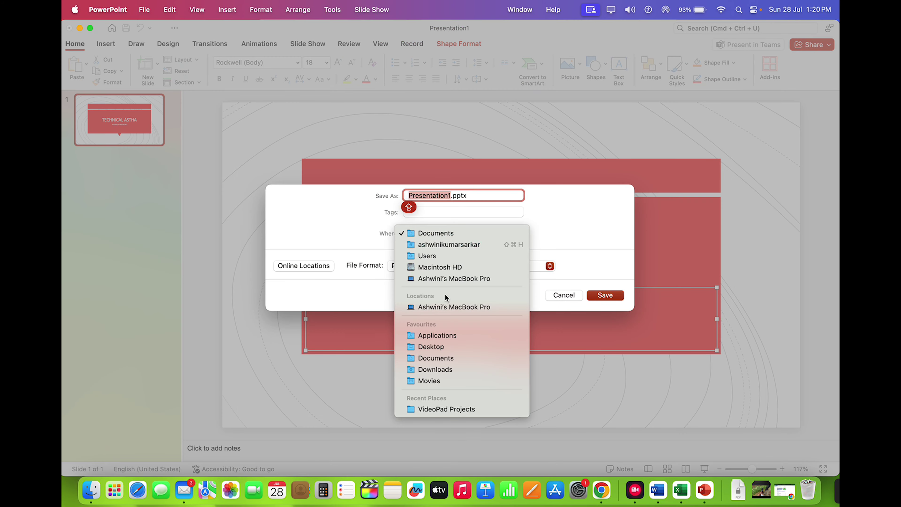
click(455, 347)
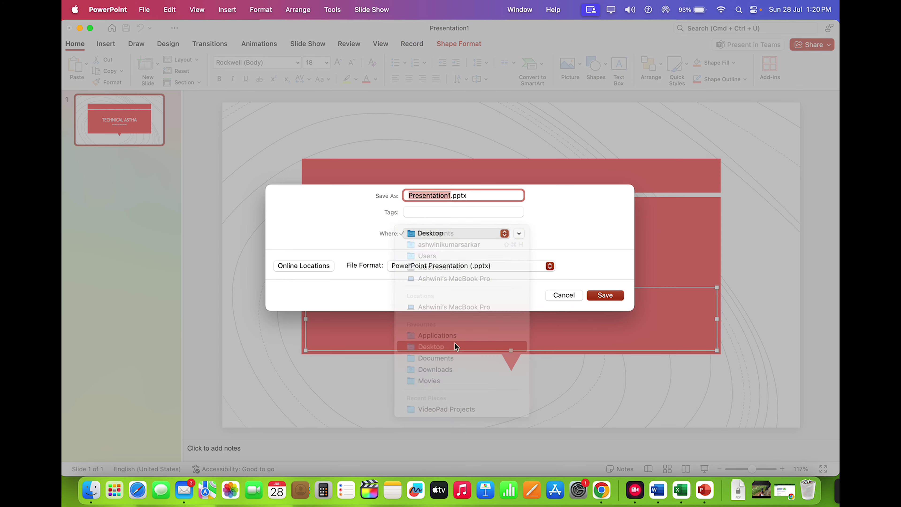
click(605, 295)
click(69, 28)
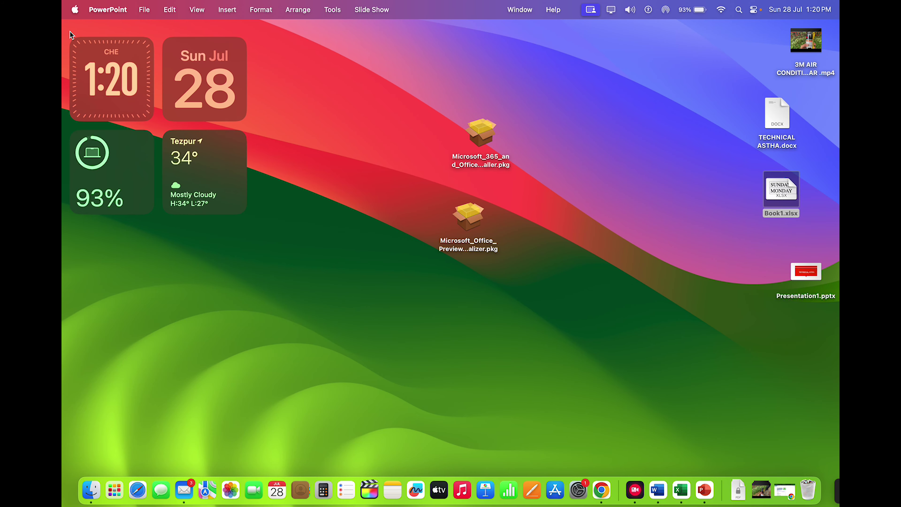
Step: Move Presentation1.pptx on the desktop to just below Book1.xlsx and clear the selection
drag(809, 279, 779, 254)
click(706, 277)
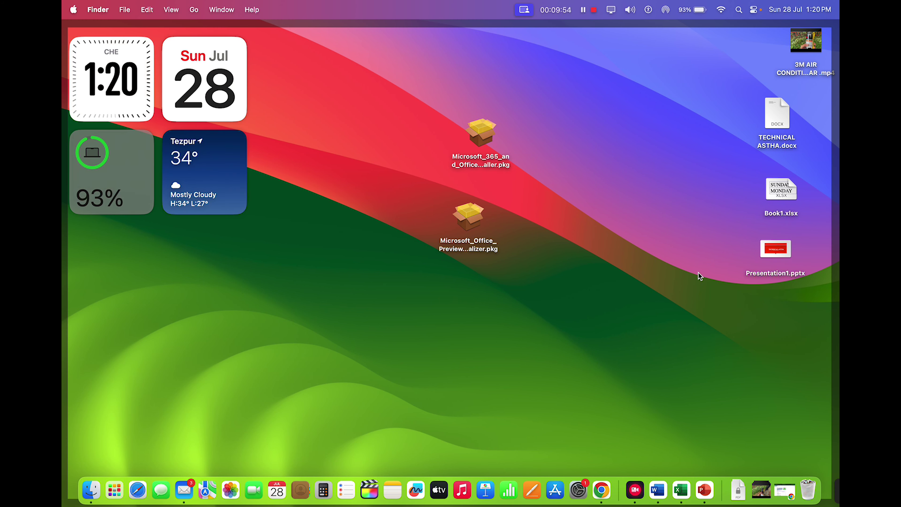